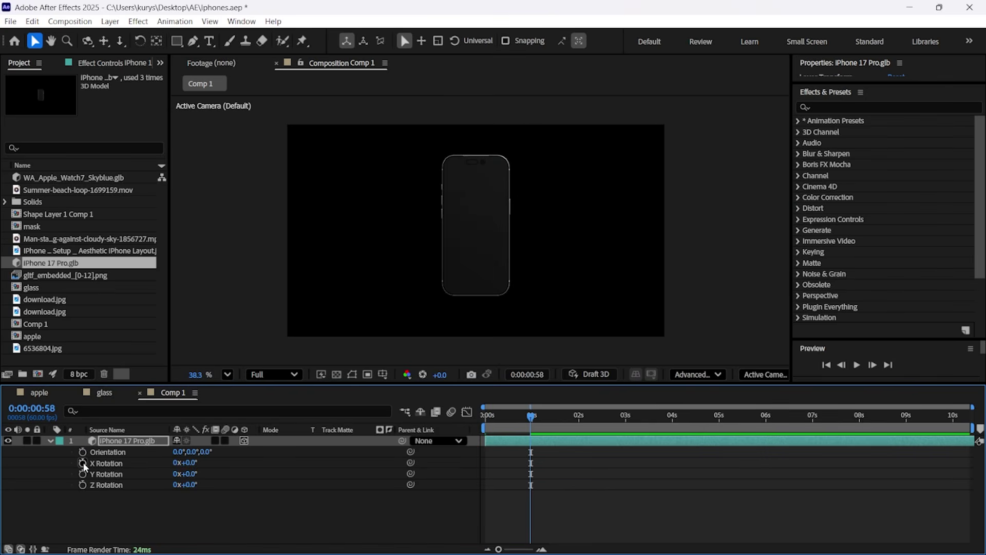
# Start X, Y and Z Rotation keyframes on the iPhone 17 Pro.glb layer at 0:00:00:58, with Y at 25° and Z at 12°.
pyautogui.moveTo(82, 463); pyautogui.dragTo(82, 485)
pyautogui.moveTo(190, 475)
pyautogui.mouseDown()
pyautogui.moveTo(203, 475)
pyautogui.moveTo(198, 464)
pyautogui.mouseUp()
pyautogui.hotkey('ctrl', 'z')
pyautogui.hotkey('ctrl', 'z')
pyautogui.moveTo(192, 484); pyautogui.dragTo(205, 474)
# Keyframe the phone's Y Rotation to -150° on the first frame and scrub through the spin up to 0:00:00:58.
pyautogui.press('Home')
pyautogui.click(224, 474)
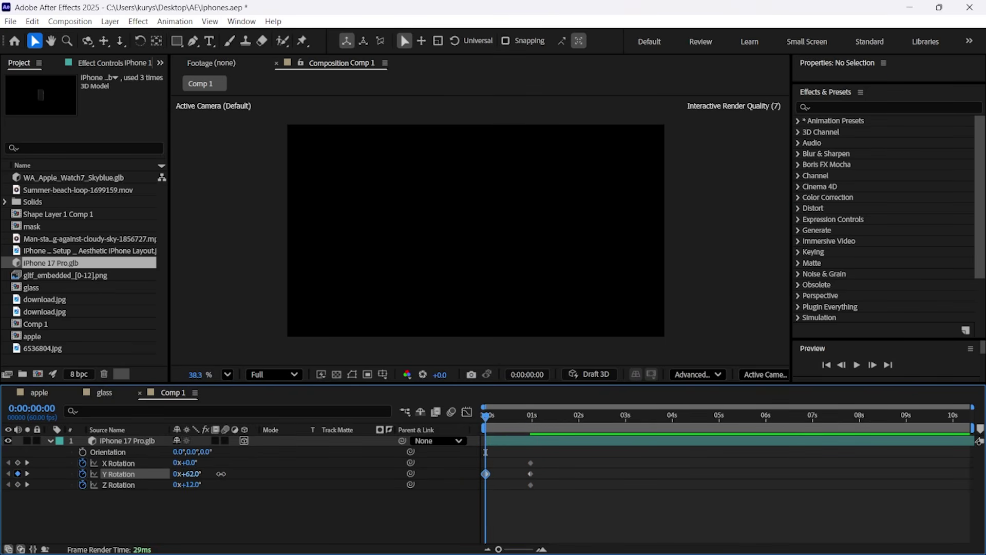
pyautogui.moveTo(87, 475); pyautogui.dragTo(87, 475)
pyautogui.moveTo(486, 419); pyautogui.dragTo(530, 419)
# Apply Easy Ease to all of the phone's keyframes and stretch the incoming ease at 0:00:00:58 in the speed graph.
pyautogui.press('u')
pyautogui.moveTo(553, 442); pyautogui.dragTo(459, 492)
pyautogui.hotkey('ctrl', 'z')
pyautogui.press('F9')
pyautogui.click(467, 412)
pyautogui.moveTo(545, 522); pyautogui.dragTo(520, 504)
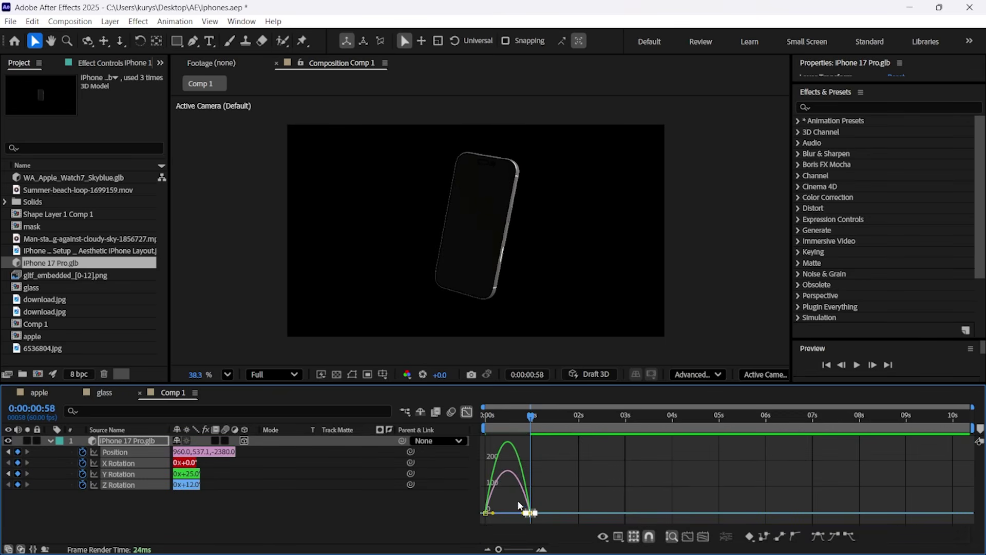
pyautogui.scroll(4, 524, 507)
pyautogui.scroll(-1, 623, 519)
pyautogui.moveTo(732, 515); pyautogui.dragTo(581, 516)
pyautogui.click(466, 412)
# Preview the phone animation from the start and set its Y Rotation at 0:00:00:58 to 1x+26°.
pyautogui.click(519, 451)
pyautogui.press('Home')
pyautogui.press('space')
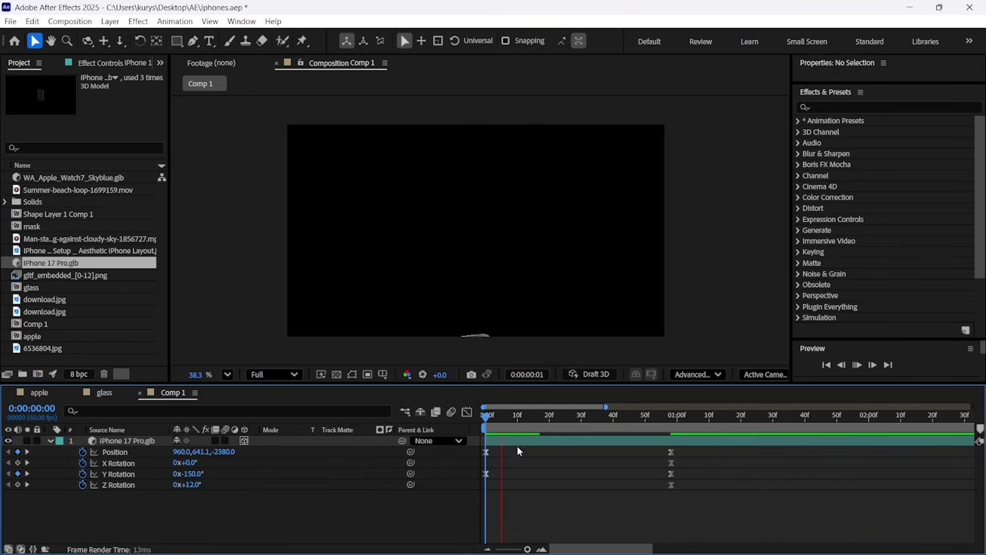
pyautogui.press('space')
pyautogui.moveTo(192, 475); pyautogui.dragTo(452, 474)
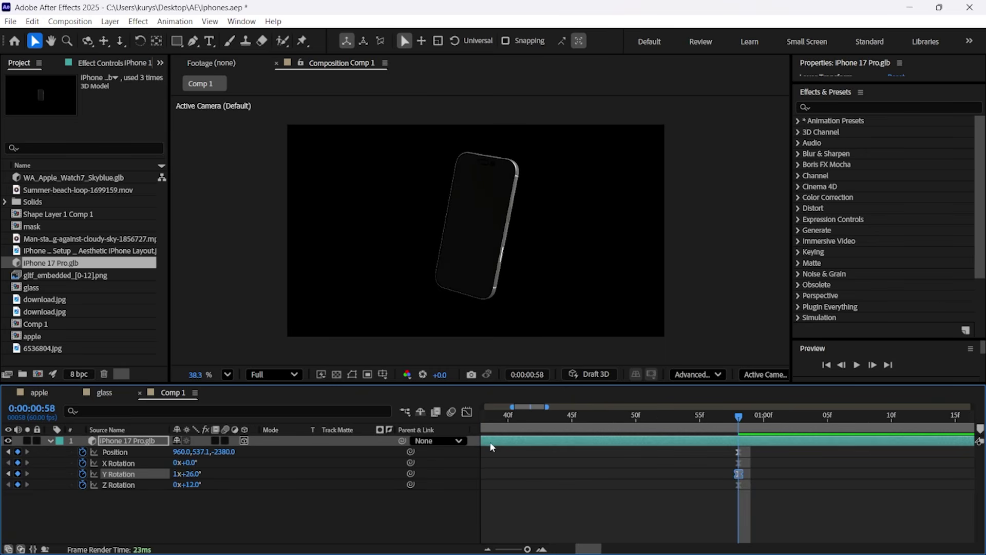
# Keyframe the phone's X position to 1004 and Y Rotation to 1x+23° shortly before the two-second mark.
pyautogui.moveTo(592, 417); pyautogui.dragTo(652, 417)
pyautogui.press('p')
pyautogui.moveTo(182, 452); pyautogui.dragTo(209, 452)
pyautogui.press('u')
pyautogui.moveTo(192, 475); pyautogui.dragTo(304, 475)
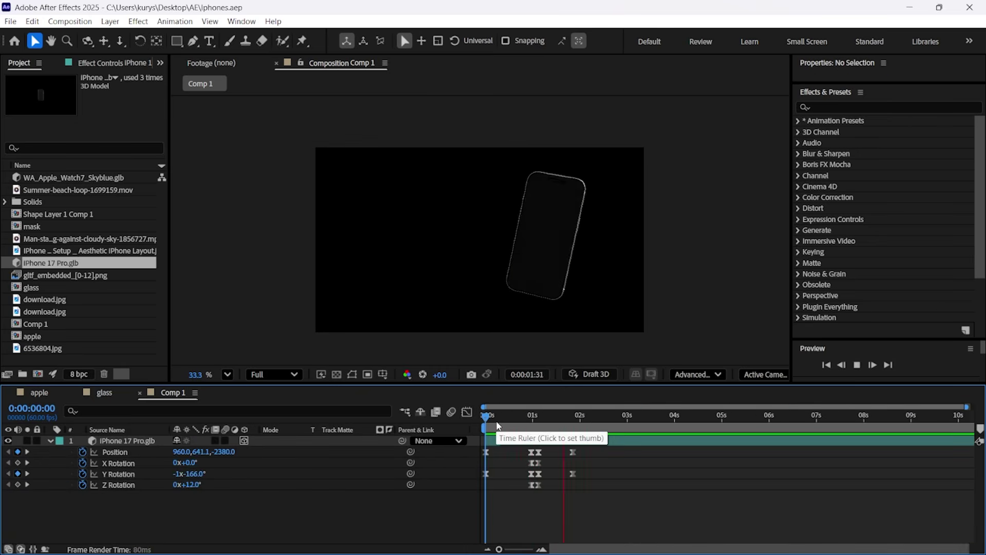
pyautogui.click(573, 416)
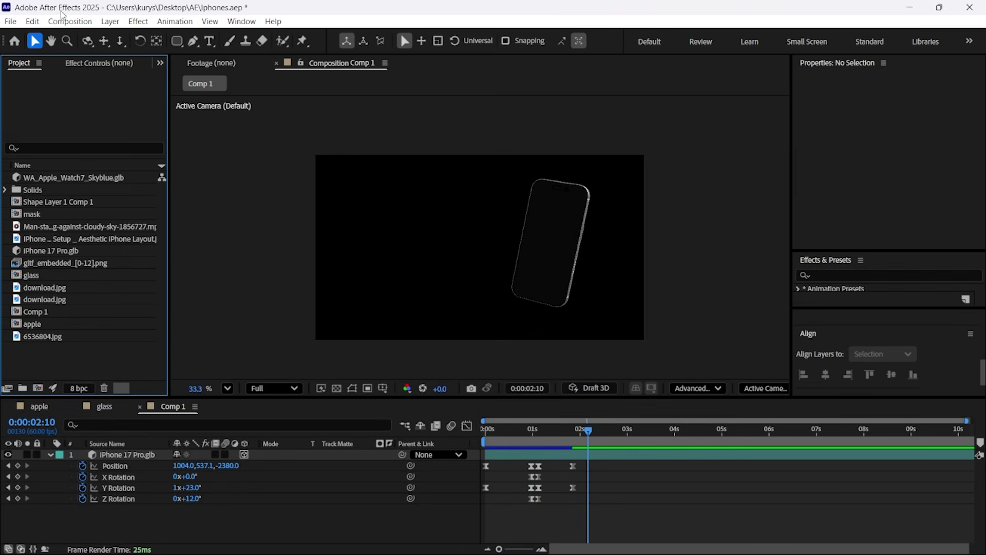
# Create a new 1920 x 1080 composition at 60 fps with a duration of 0:00:10:22.
pyautogui.click(70, 21)
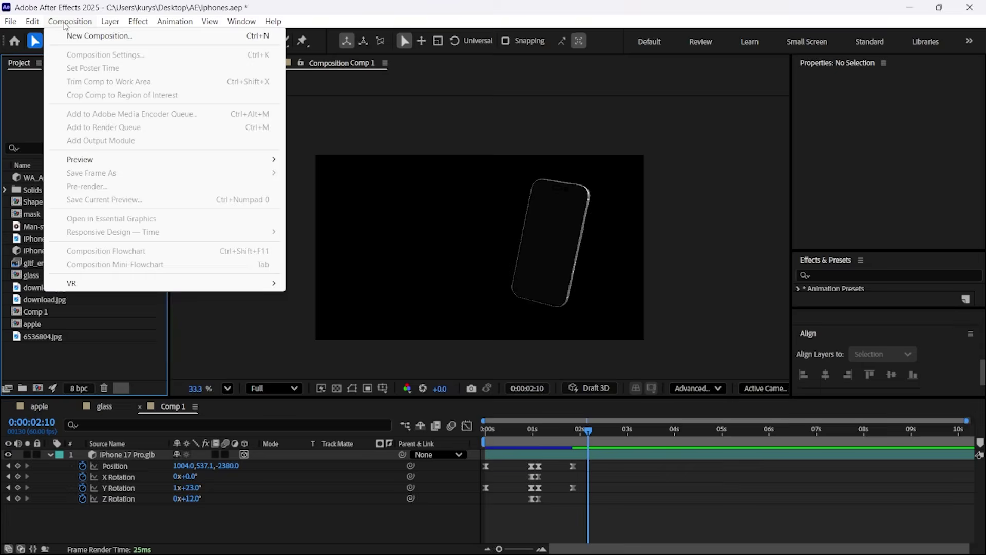
pyautogui.click(98, 33)
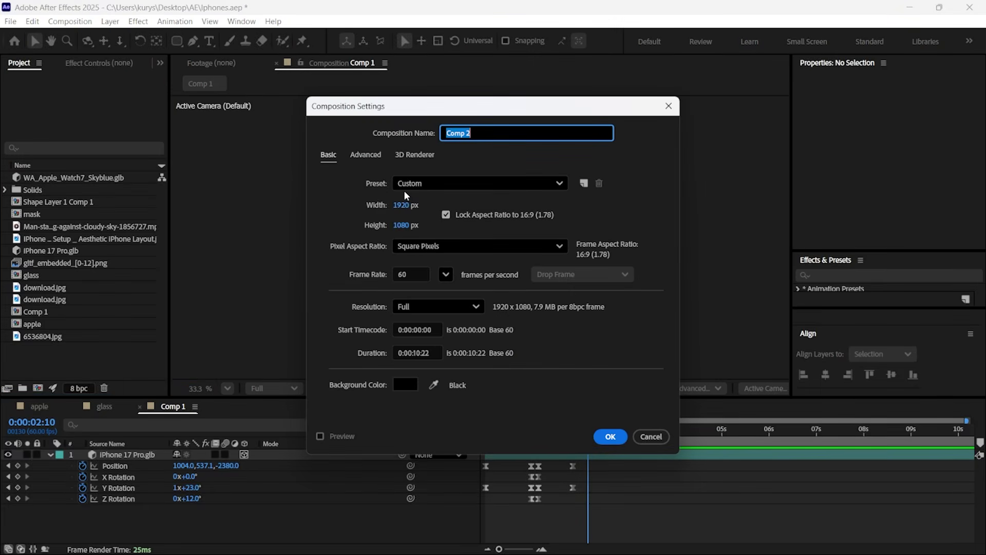
pyautogui.click(610, 436)
# Draw a white rounded rectangle about 954 by 390 px in the middle of the composition with a roundness of 69.
pyautogui.press('q')
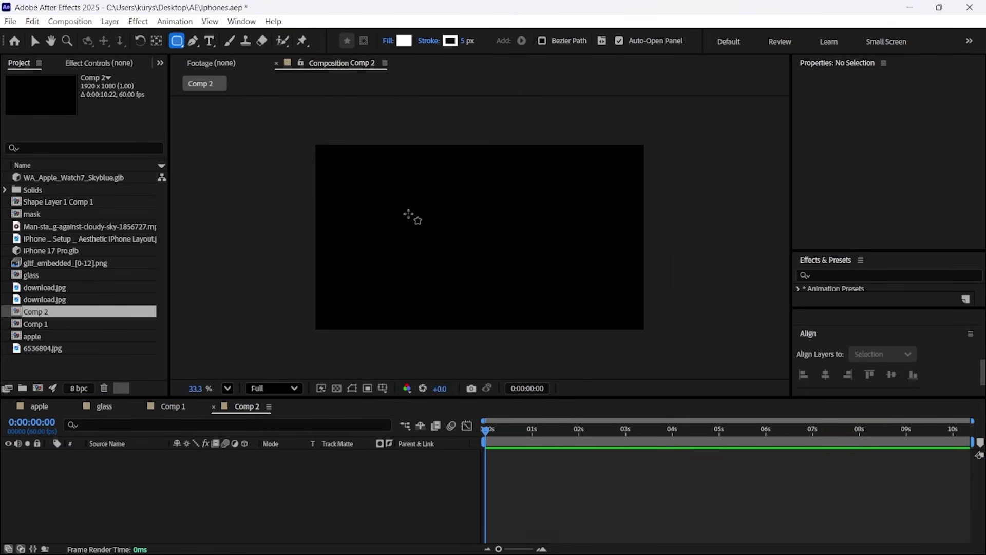
pyautogui.moveTo(399, 203); pyautogui.dragTo(563, 269)
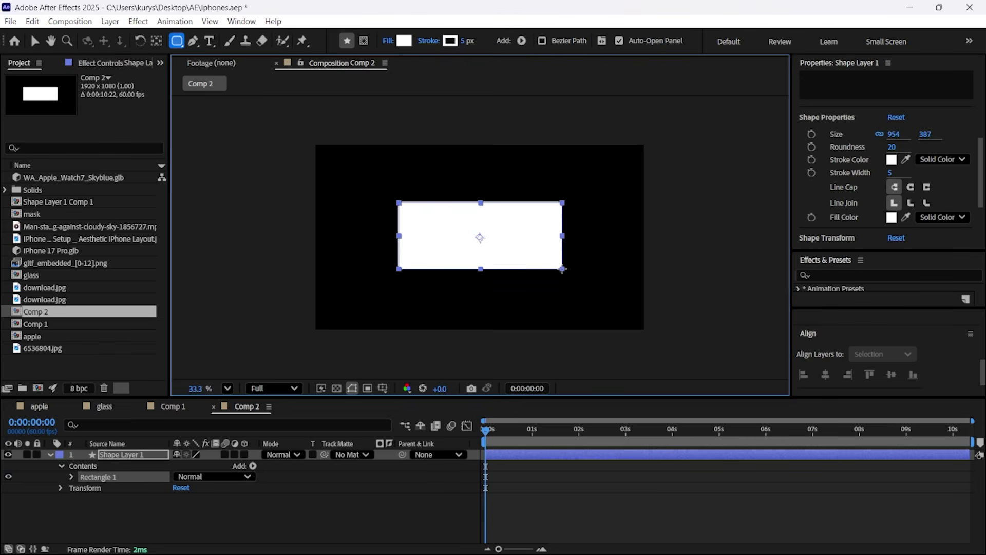
pyautogui.press('v')
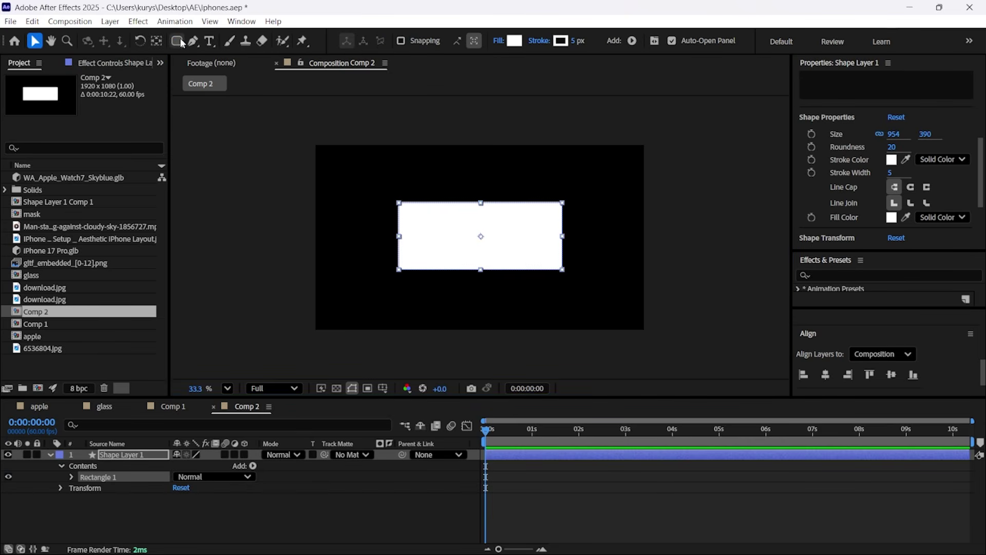
pyautogui.click(360, 303)
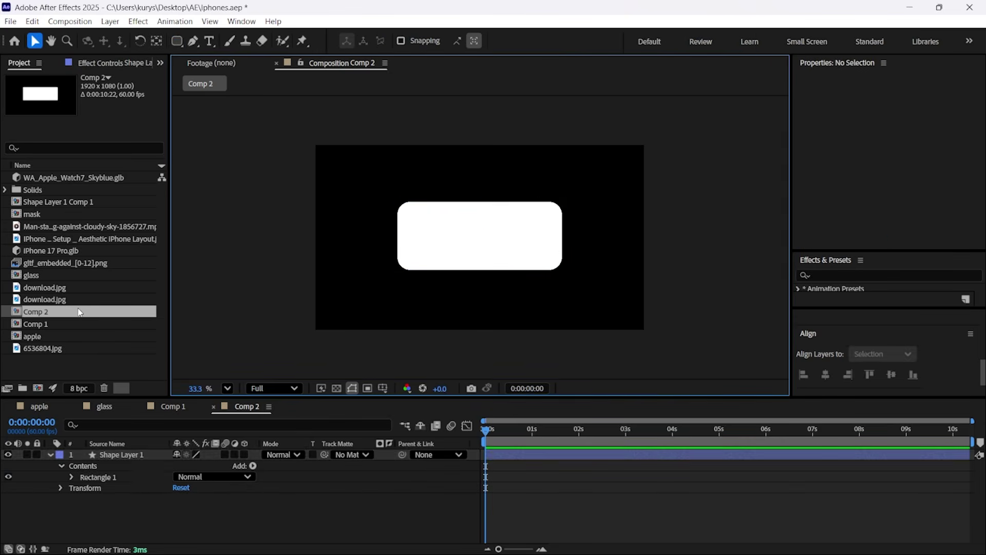
# Rename the Comp 2 composition to Shape.
pyautogui.rightClick(78, 311)
pyautogui.click(137, 528)
pyautogui.write('Sh')
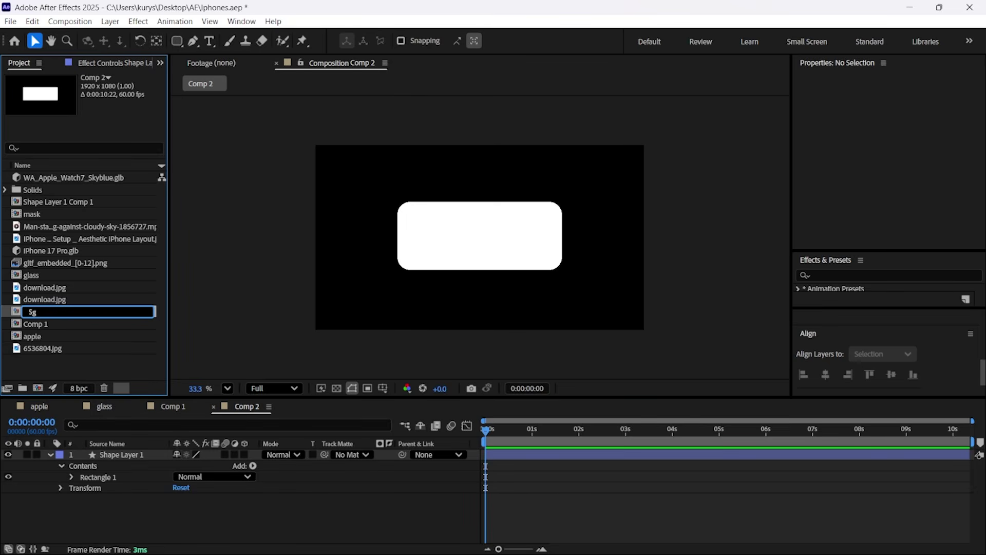
pyautogui.write('ape')
pyautogui.press('Return')
# Animate Shape Layer 1's Scale from 0% on the first frame to 100% at 0:00:00:59.
pyautogui.click(139, 492)
pyautogui.press('s')
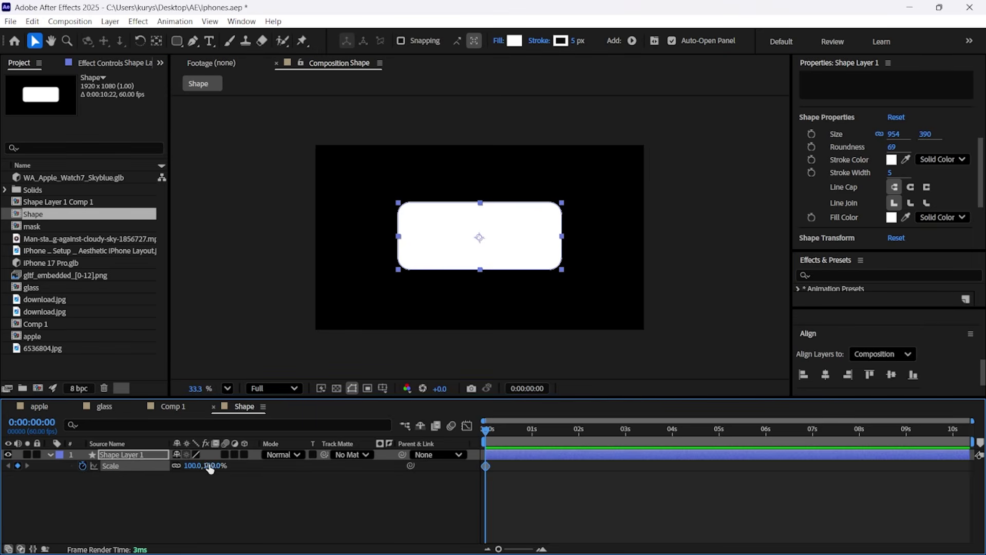
pyautogui.write('0')
pyautogui.click(278, 497)
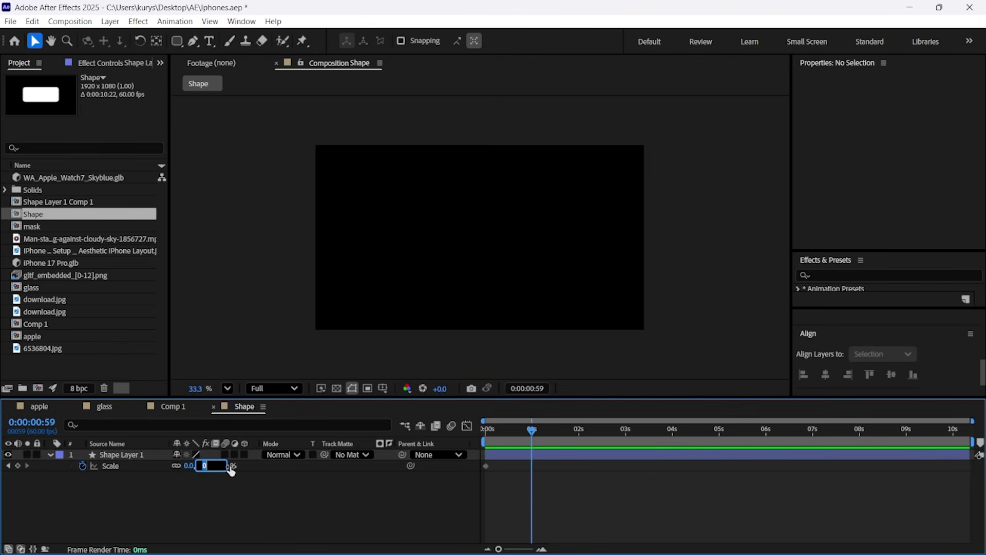
pyautogui.write('100')
pyautogui.click(549, 454)
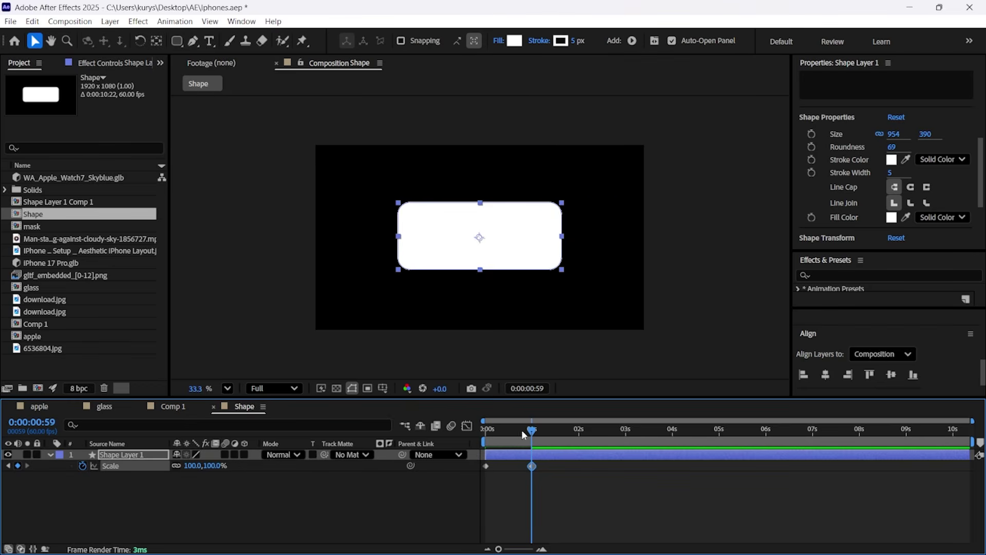
# Paste the nearest-key bounce expression beginning with k = 0; onto Shape Layer 1's Scale and preview the motion.
pyautogui.keyDown('alt'); pyautogui.click(83, 465); pyautogui.keyUp('alt')
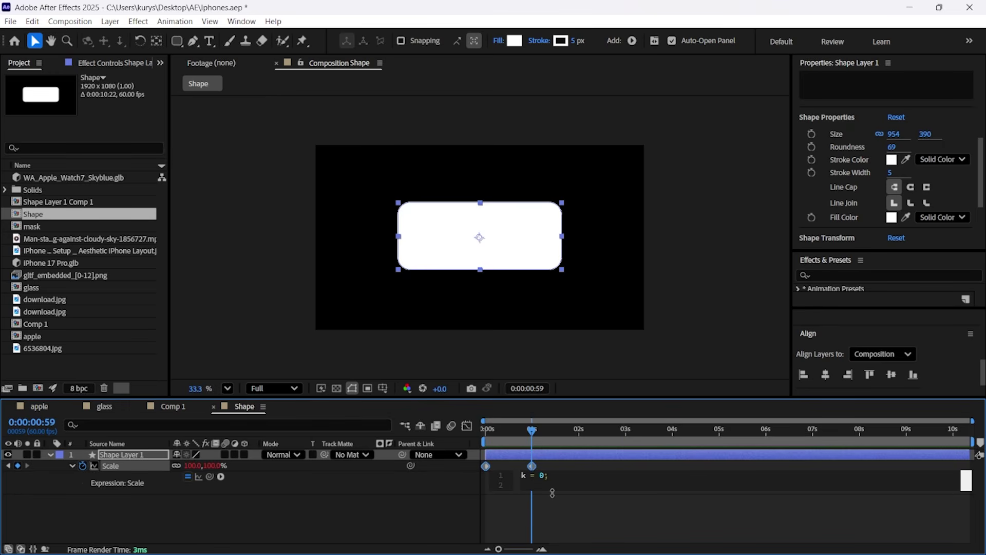
pyautogui.hotkey('ctrl', 'v')
pyautogui.click(423, 507)
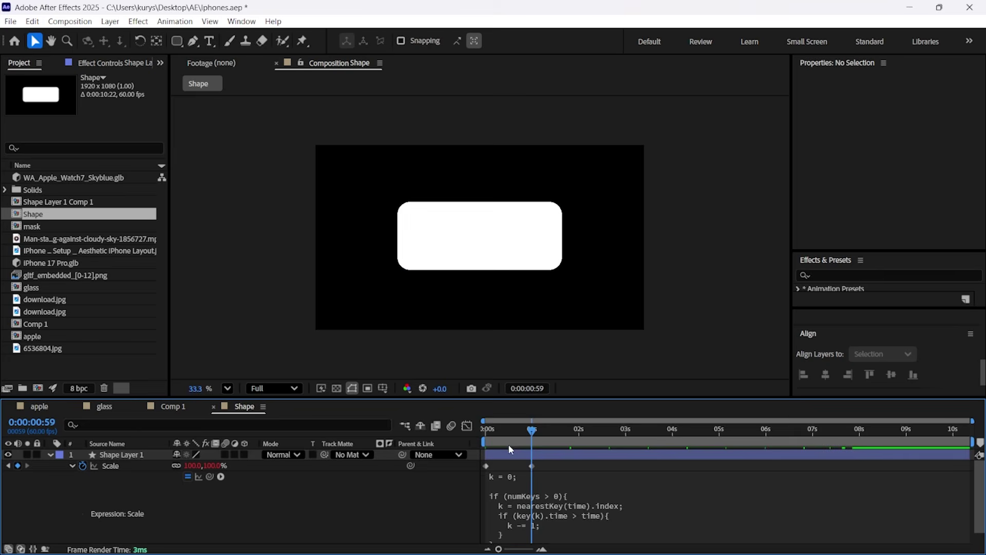
pyautogui.press('space')
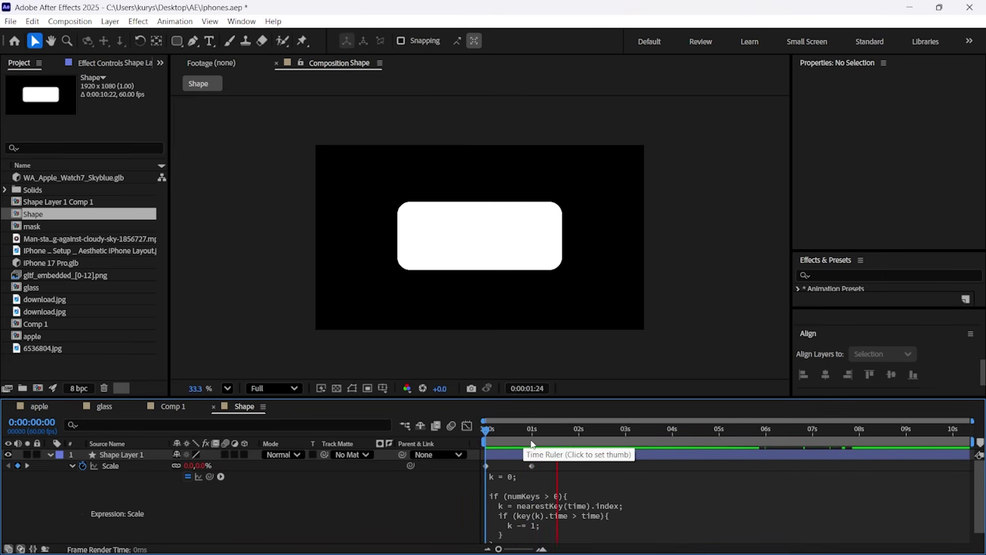
# Move the two Scale keyframes closer together at about a quarter and half a second, and preview the faster bounce.
pyautogui.click(534, 459)
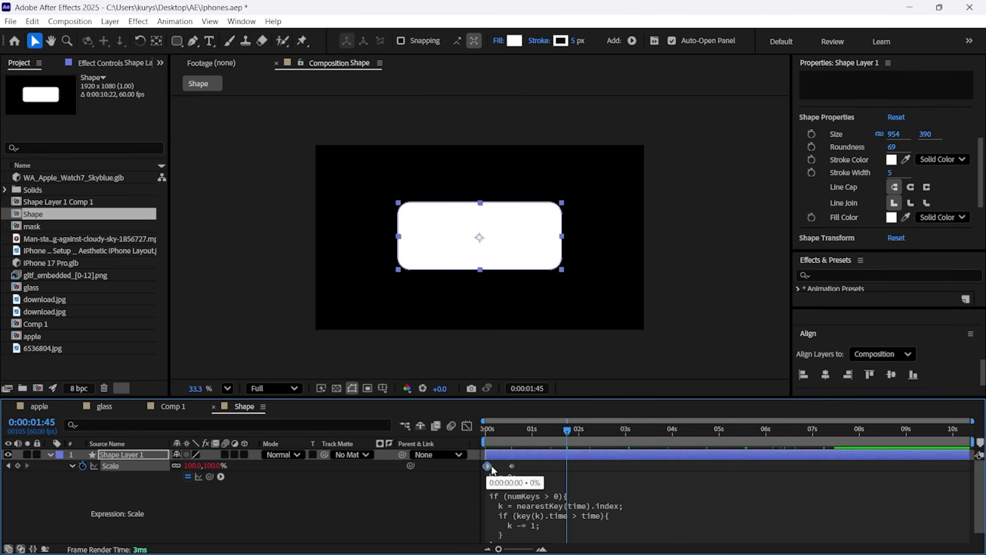
pyautogui.click(526, 468)
pyautogui.click(485, 431)
pyautogui.press('space')
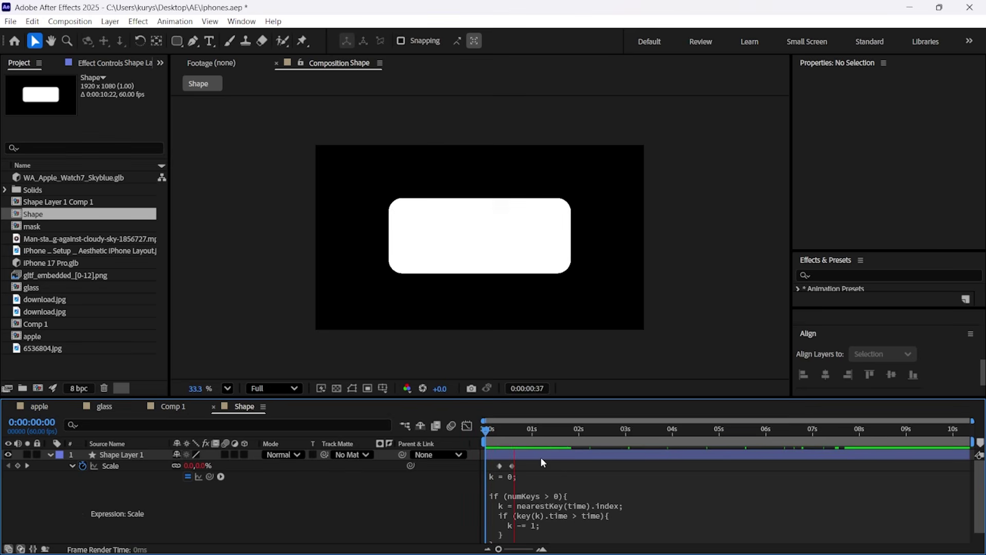
pyautogui.moveTo(494, 432); pyautogui.dragTo(489, 433)
pyautogui.press('space')
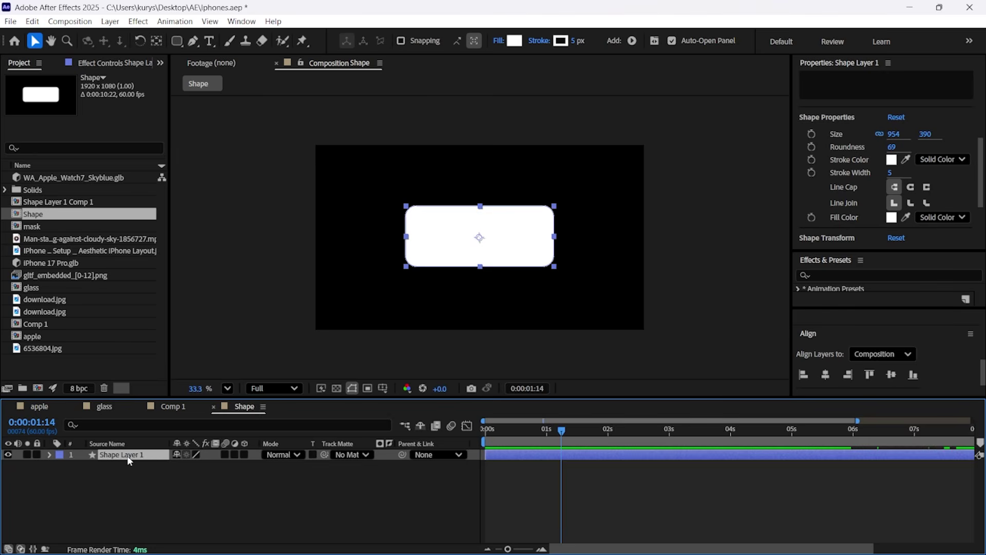
# Duplicate Shape Layer 1 and rename the copy to mask.
pyautogui.hotkey('ctrl', 'd')
pyautogui.rightClick(133, 455)
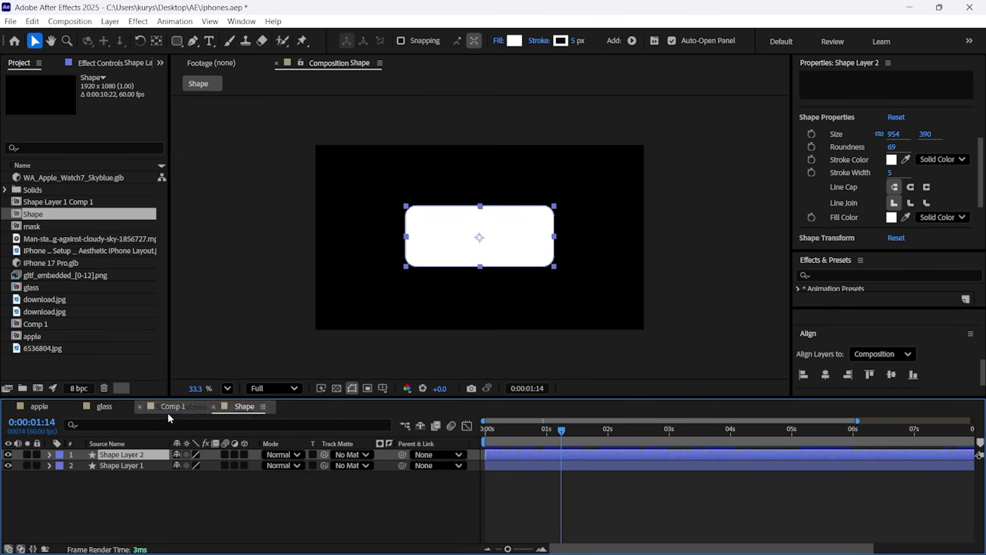
pyautogui.rightClick(141, 454)
pyautogui.click(187, 419)
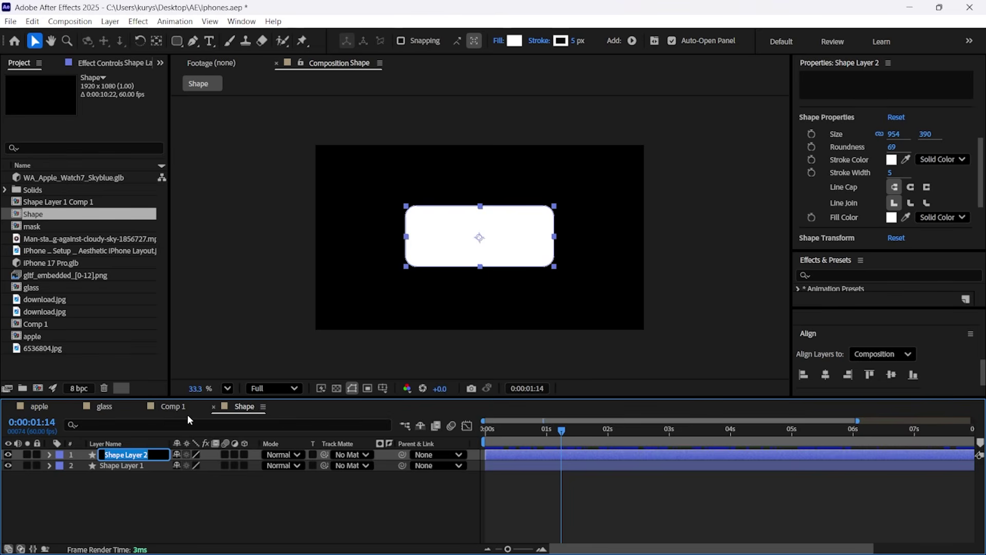
pyautogui.press('BackSpace')
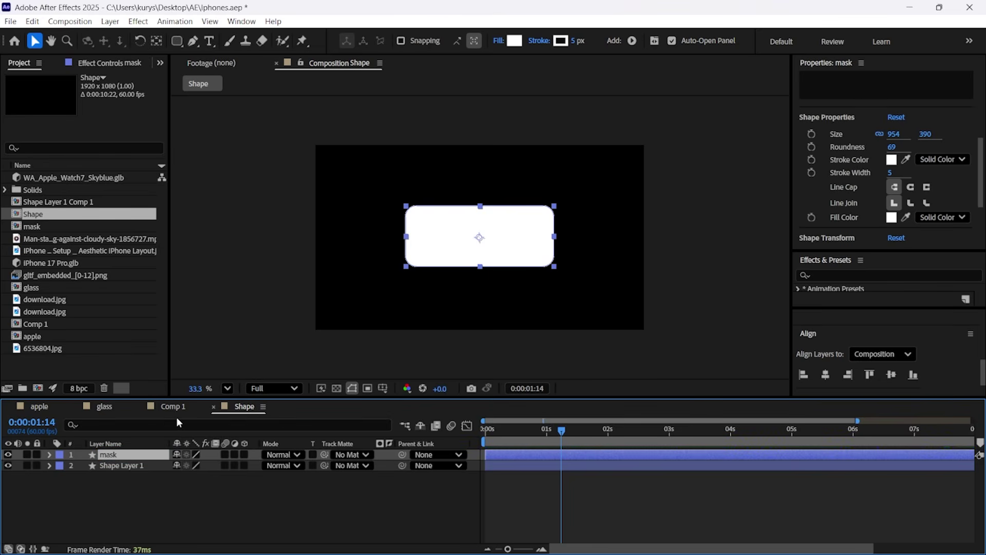
# Pre-compose the mask layer as Mask123, moving all attributes into the new composition.
pyautogui.rightClick(150, 459)
pyautogui.click(187, 374)
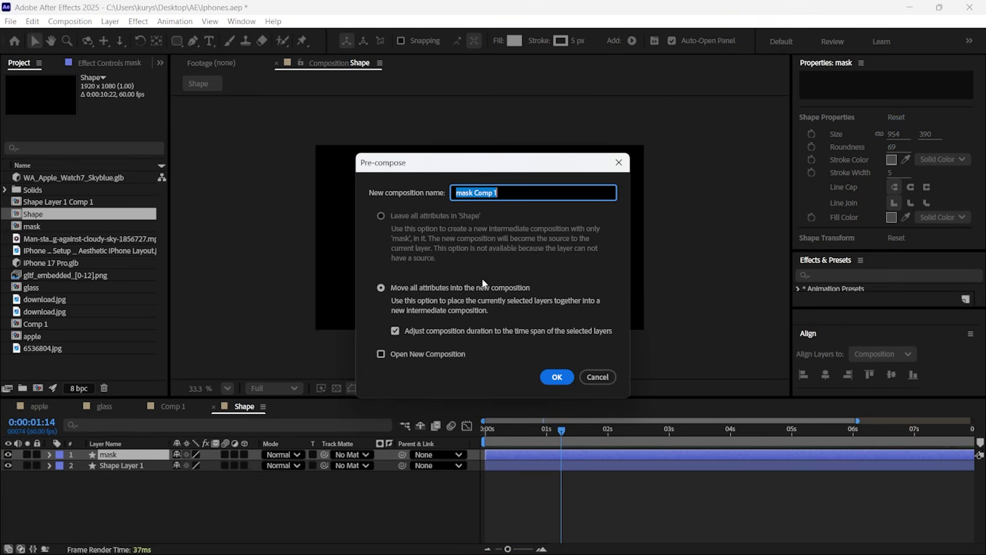
pyautogui.write('Mask123')
pyautogui.press('Return')
# Pre-compose Shape Layer 1 as Shape, moving all attributes into the new composition.
pyautogui.rightClick(133, 465)
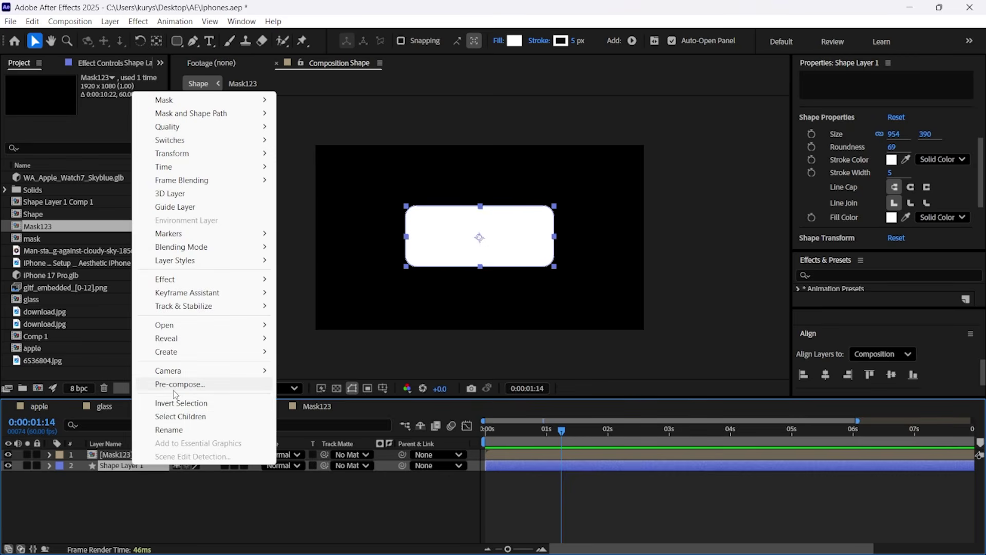
pyautogui.click(178, 385)
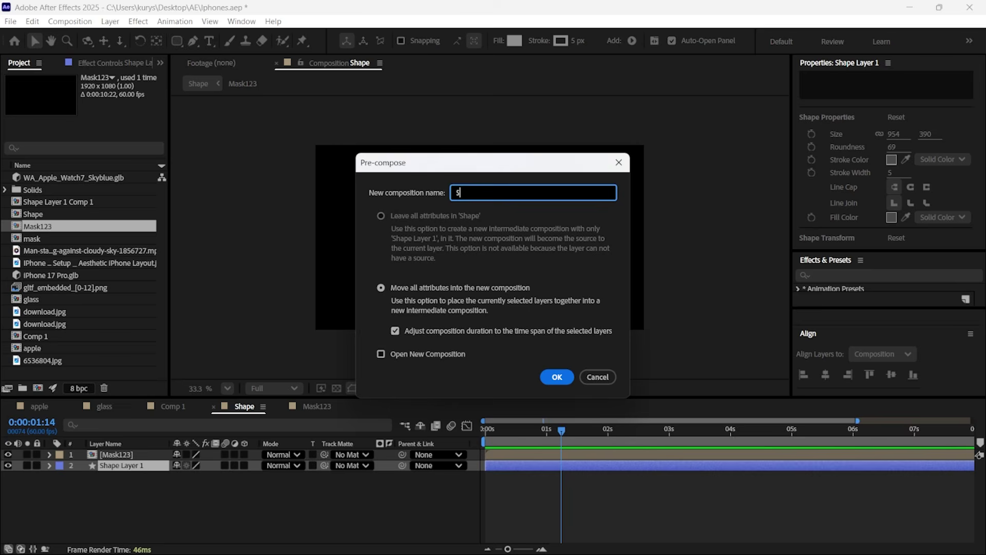
pyautogui.click(556, 376)
# Duplicate the pre-composed Shape layer and rename the lower copy to Blur.
pyautogui.hotkey('ctrl', 'd')
pyautogui.rightClick(132, 475)
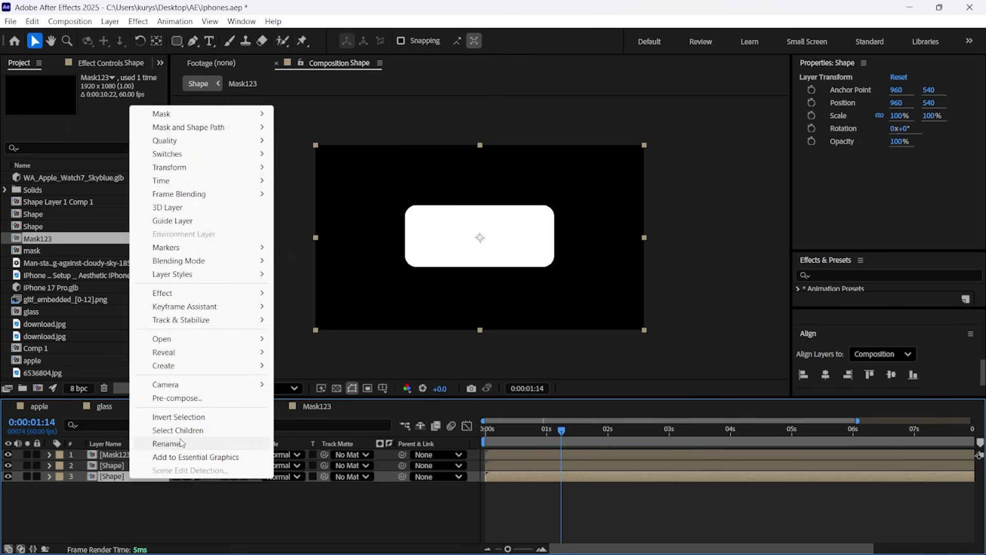
pyautogui.click(175, 443)
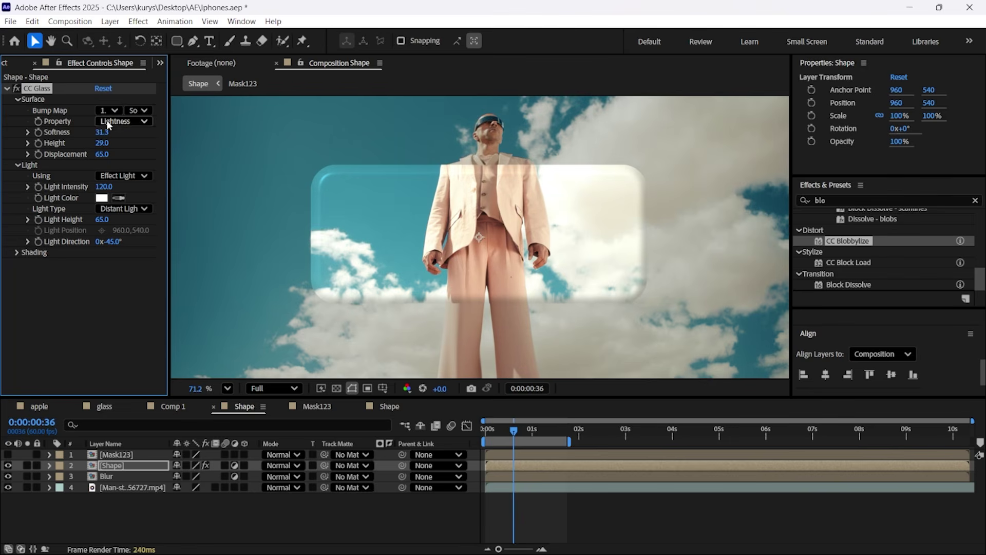
# Set the Shape layer's CC Glass bump map to layer 1, Mask123, with Softness 19.9 and Height 6.0.
pyautogui.click(104, 111)
pyautogui.click(105, 139)
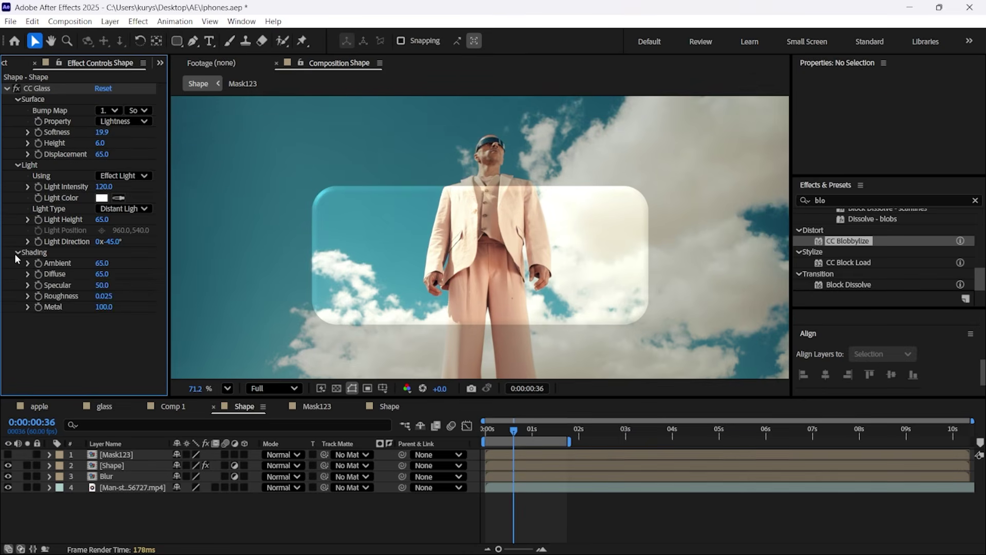
pyautogui.click(16, 252)
# Apply CC Blobbylize to the Shape layer with layer 1, Mask123, as the blob layer and try a higher Softness.
pyautogui.moveTo(849, 241); pyautogui.dragTo(10, 308)
pyautogui.click(108, 284)
pyautogui.click(111, 308)
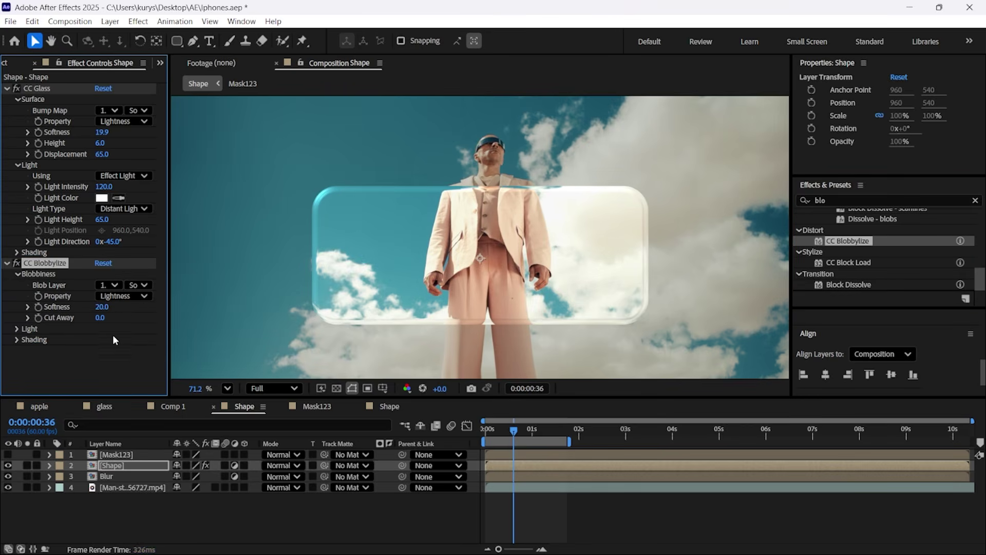
pyautogui.click(111, 368)
pyautogui.moveTo(109, 307); pyautogui.dragTo(193, 316)
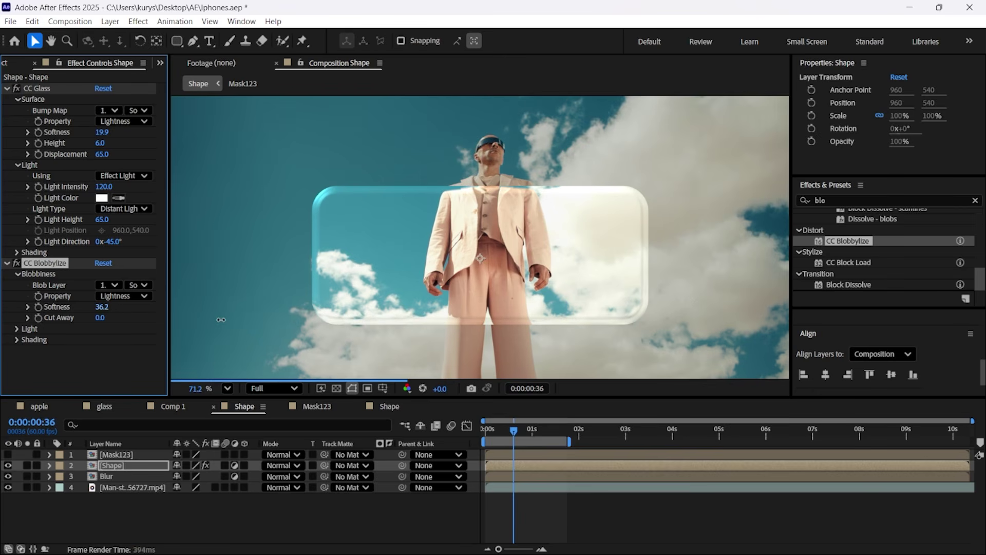
pyautogui.hotkey('ctrl', 'z')
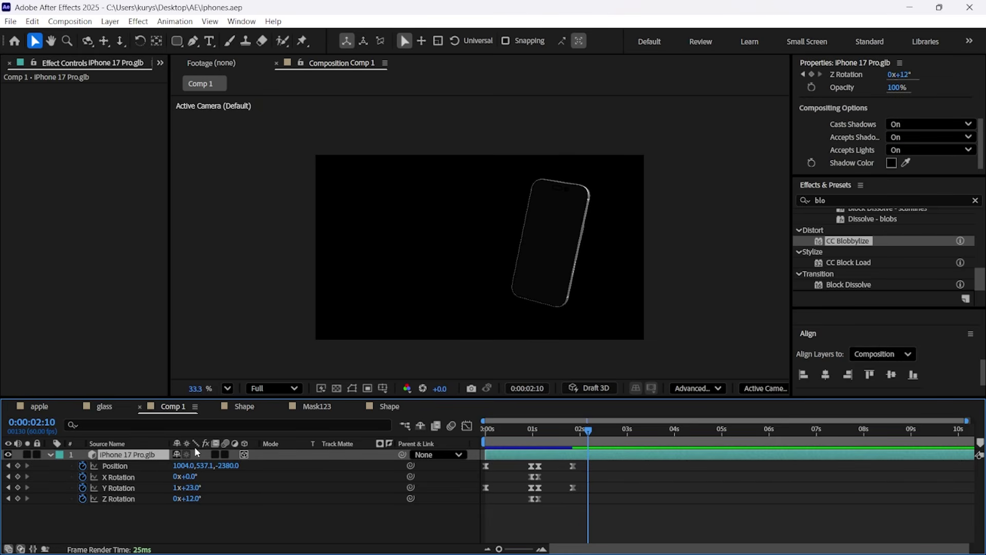
# Bring the animated iPhone 17 Pro.glb layer from Comp 1 into the main Shape composition.
pyautogui.click(383, 406)
pyautogui.click(243, 405)
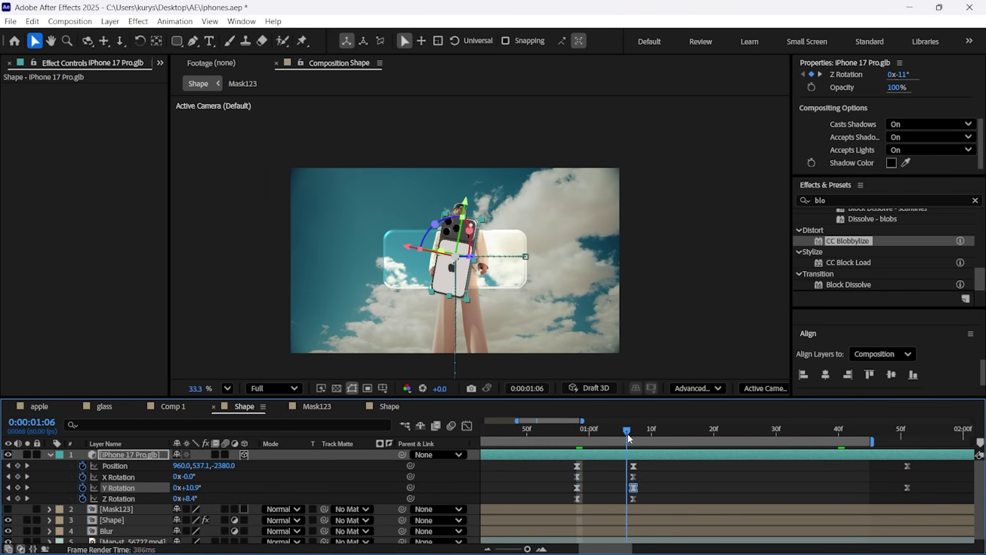
# Adjust the iPhone model's Y Rotation keyframe at 0:00:01:07 to 183.0°.
pyautogui.moveTo(629, 438); pyautogui.dragTo(634, 438)
pyautogui.click(577, 498)
pyautogui.moveTo(191, 487); pyautogui.dragTo(278, 488)
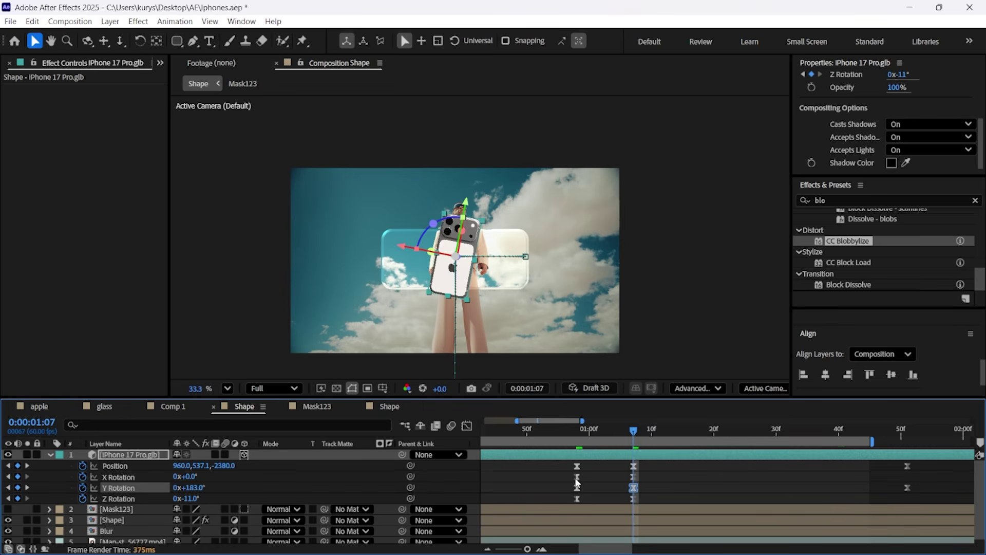
# Keyframe the iPhone model at 0:00:01:50 with X position 996.0 and Y Rotation 1x+200.9°, and preview the animation from the start.
pyautogui.moveTo(634, 435); pyautogui.dragTo(907, 452)
pyautogui.moveTo(190, 488); pyautogui.dragTo(283, 487)
pyautogui.moveTo(182, 466); pyautogui.dragTo(175, 466)
pyautogui.click(669, 477)
pyautogui.press('space')
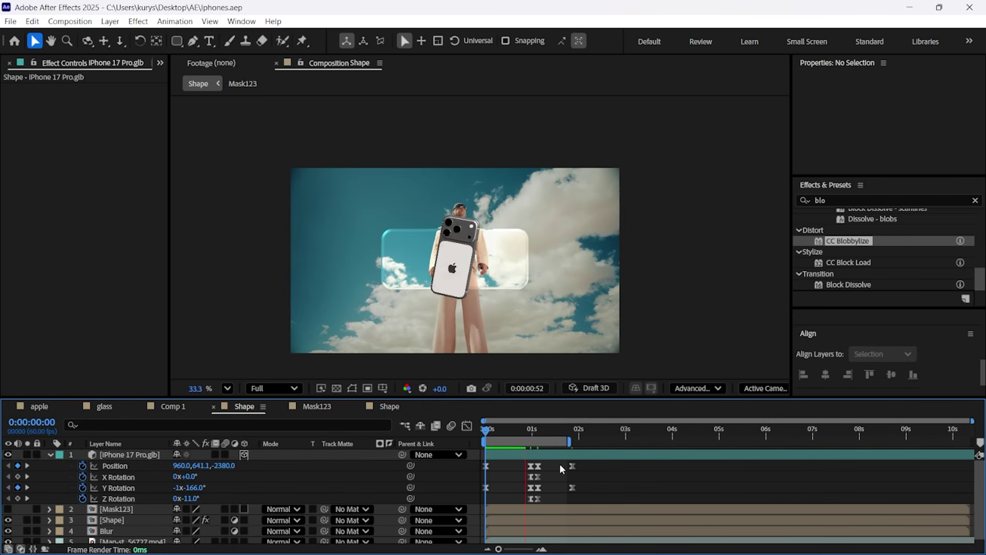
pyautogui.click(516, 431)
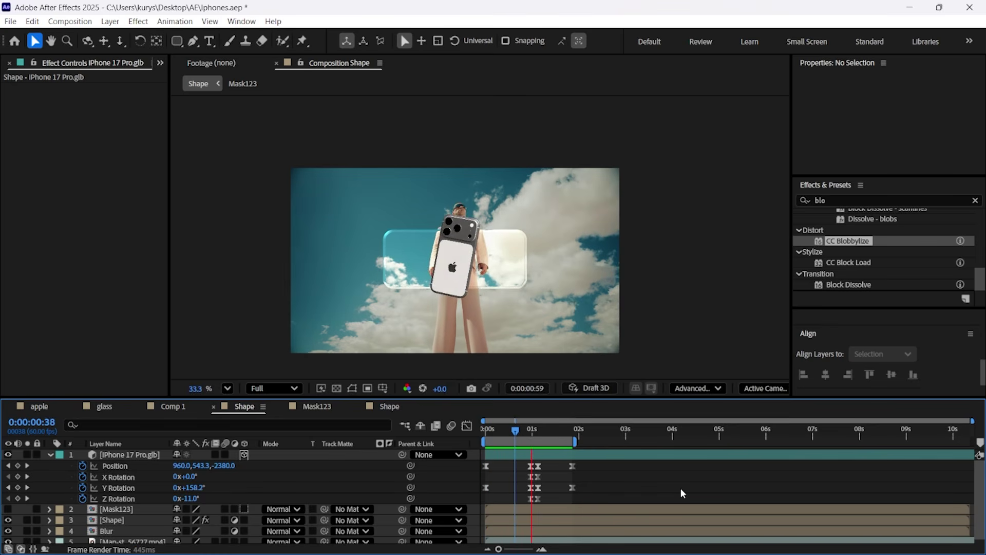
pyautogui.moveTo(501, 432); pyautogui.dragTo(468, 430)
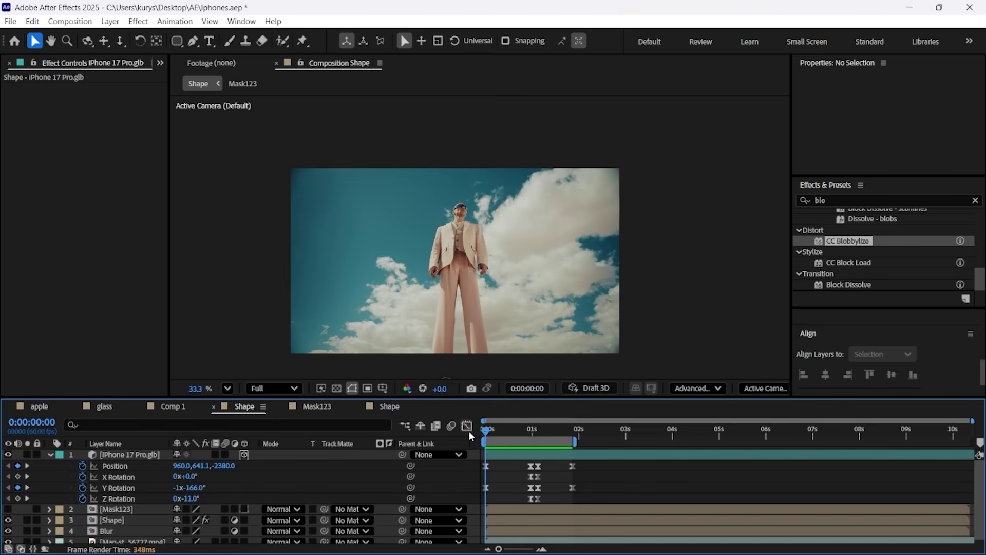
pyautogui.press('space')
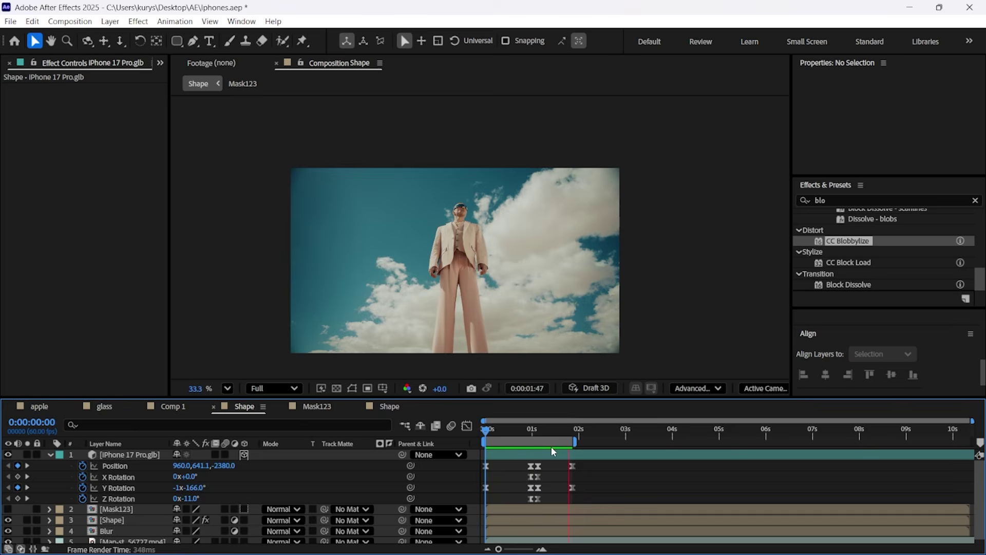
# Add an "iPhone 17 Pro" text layer over the upper part of the glass panel and set its font size to 74 px.
pyautogui.click(212, 44)
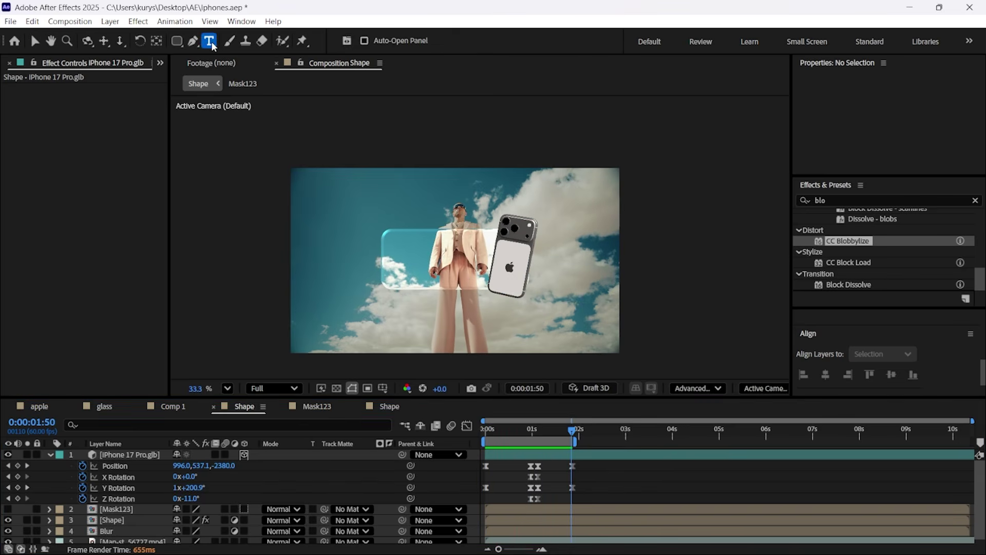
pyautogui.click(411, 251)
pyautogui.write('iP')
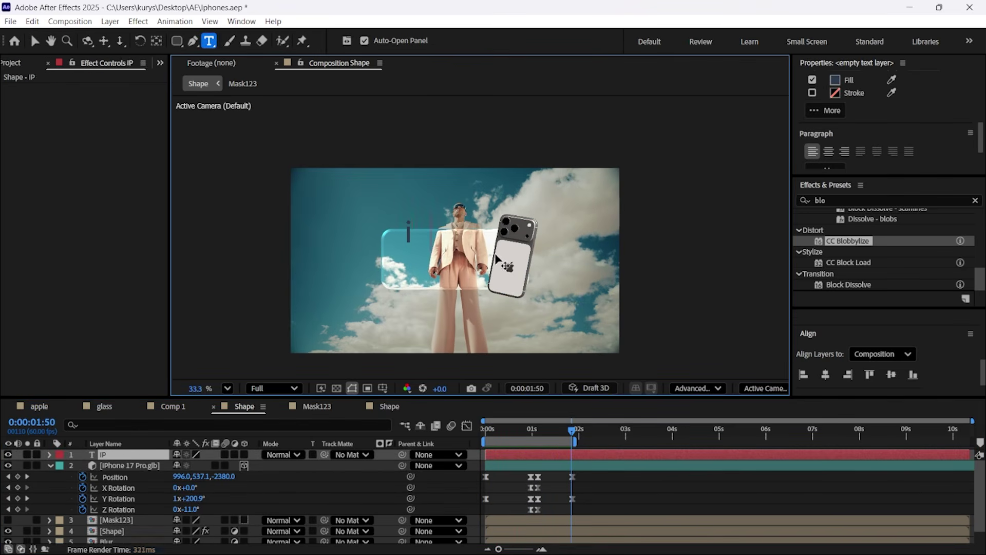
pyautogui.write('hone 17 Pro')
pyautogui.click(35, 42)
pyautogui.scroll(2, 883, 123)
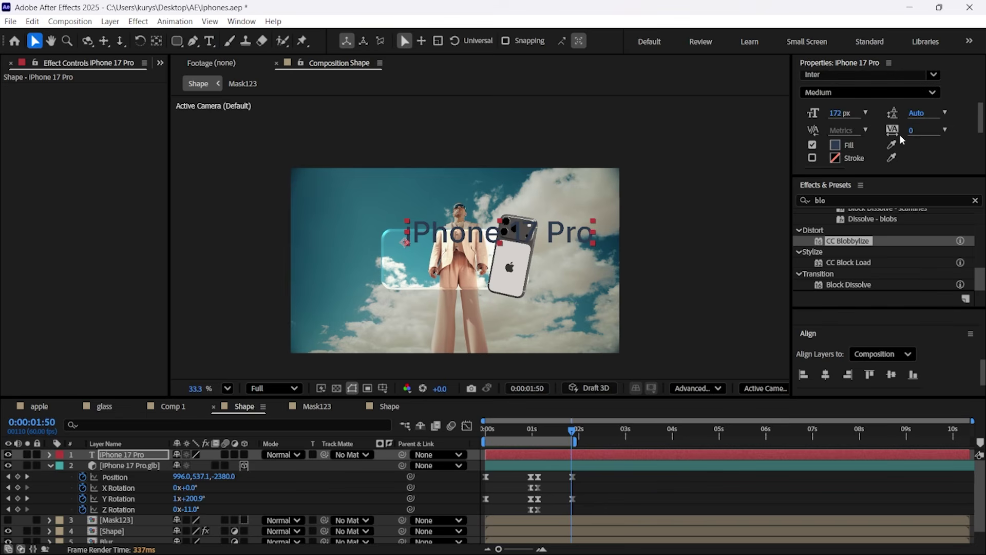
pyautogui.moveTo(833, 113); pyautogui.dragTo(782, 119)
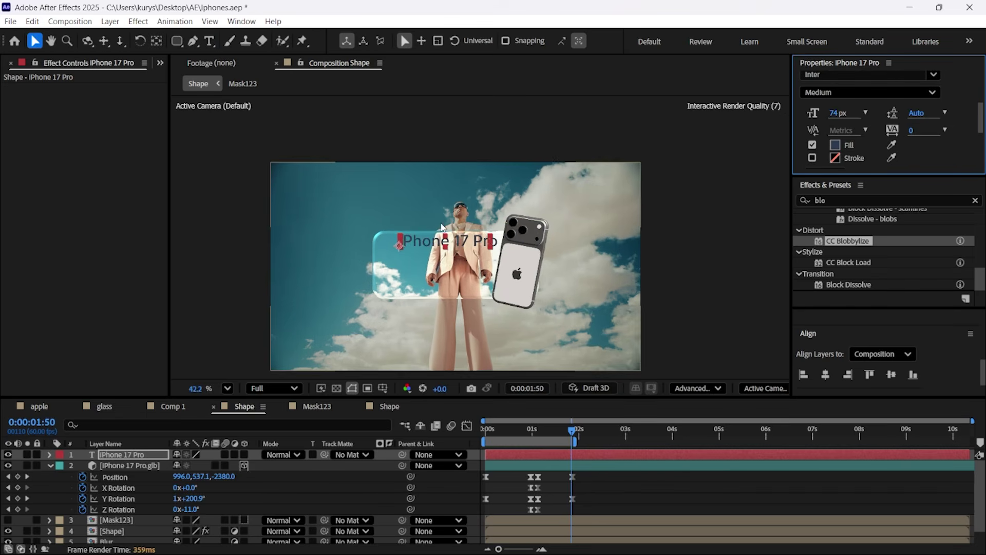
pyautogui.scroll(3, 403, 253)
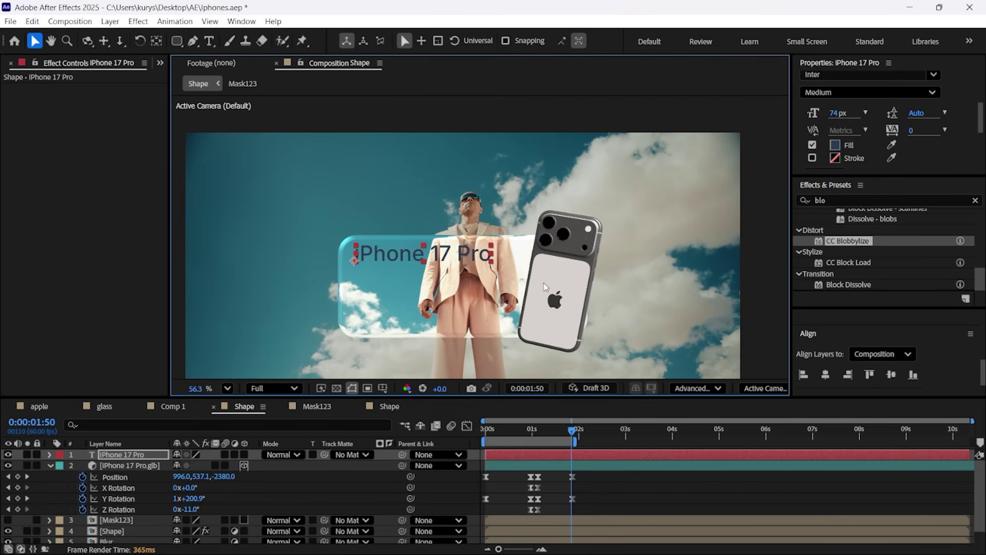
# Draw a white rounded rectangle directly to the left of the glass panel, matching the panel's height.
pyautogui.scroll(-4, 638, 259)
pyautogui.click(745, 277)
pyautogui.scroll(3, 594, 298)
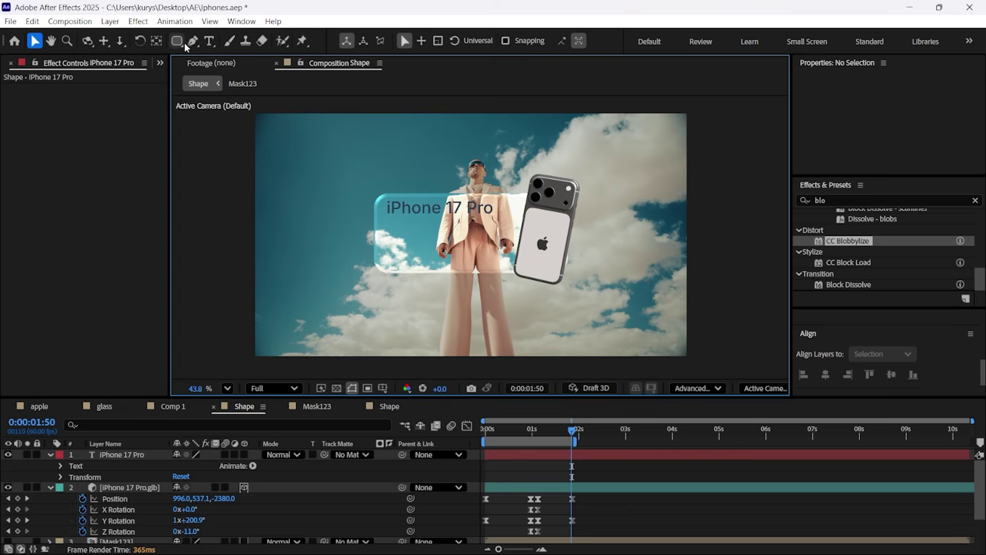
pyautogui.click(178, 41)
pyautogui.moveTo(375, 197)
pyautogui.mouseDown()
pyautogui.moveTo(265, 253)
pyautogui.moveTo(276, 275)
pyautogui.mouseUp()
pyautogui.press('v')
pyautogui.scroll(2, 345, 233)
pyautogui.scroll(2, 355, 226)
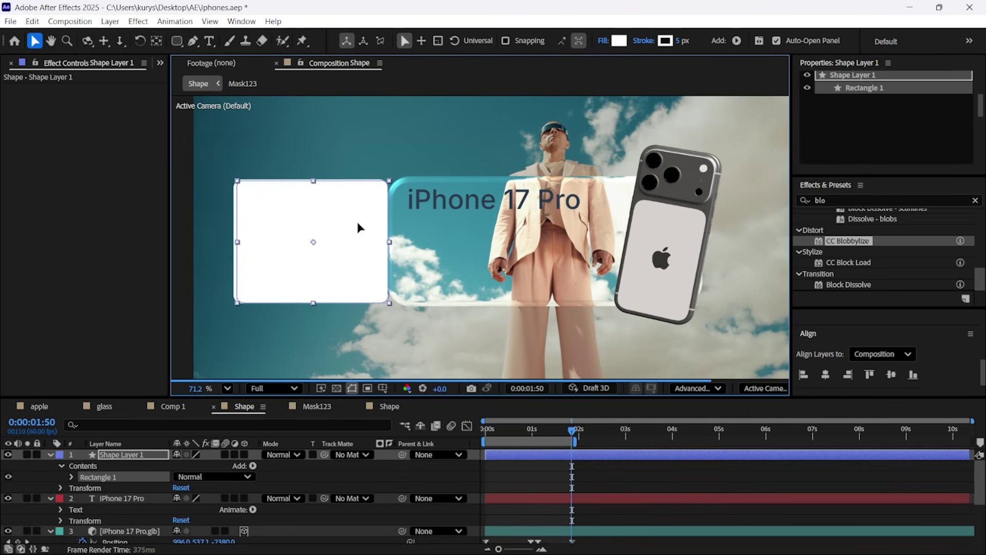
# Use Shape Layer 1 as an inverted track matte for the iPhone 17 Pro text layer.
pyautogui.click(328, 500)
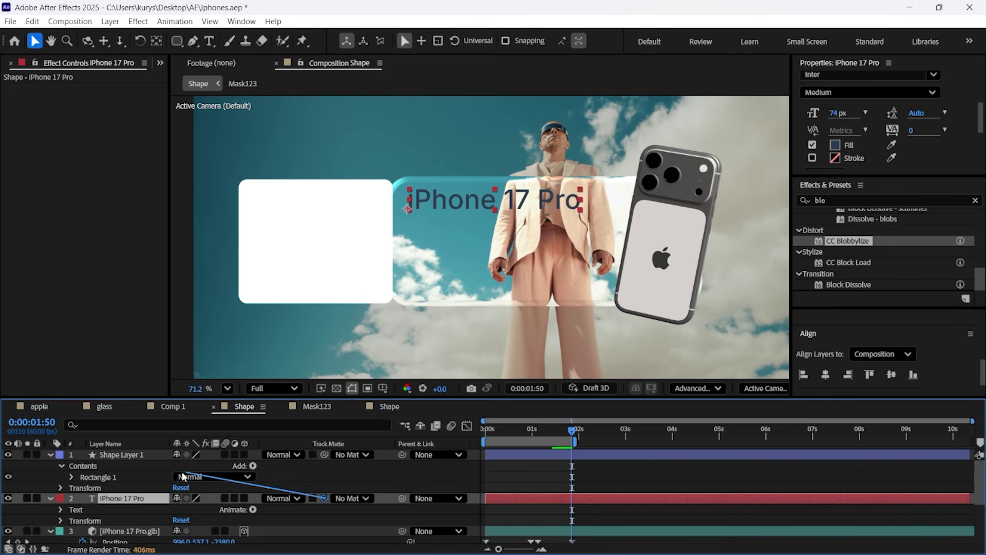
pyautogui.moveTo(183, 477); pyautogui.dragTo(113, 455)
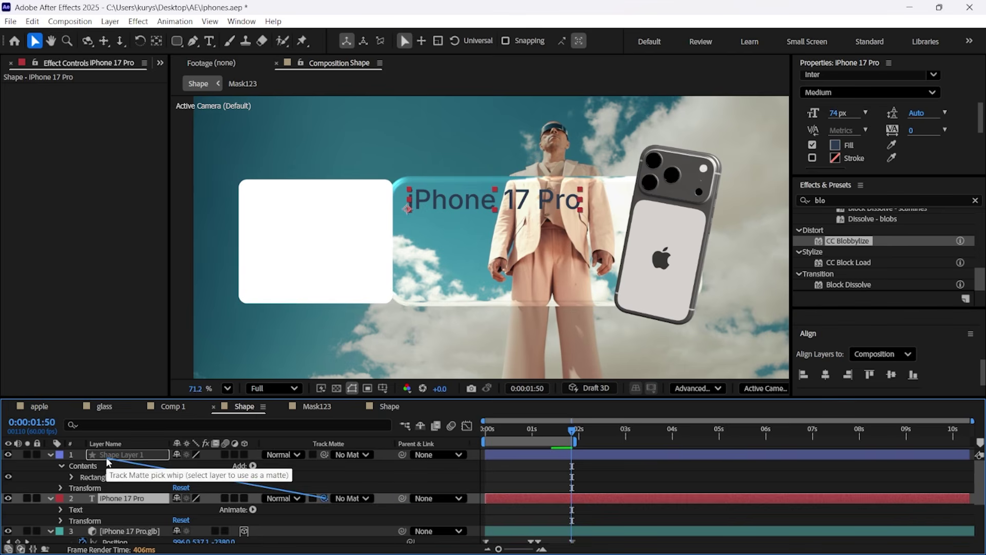
pyautogui.click(396, 470)
pyautogui.click(396, 498)
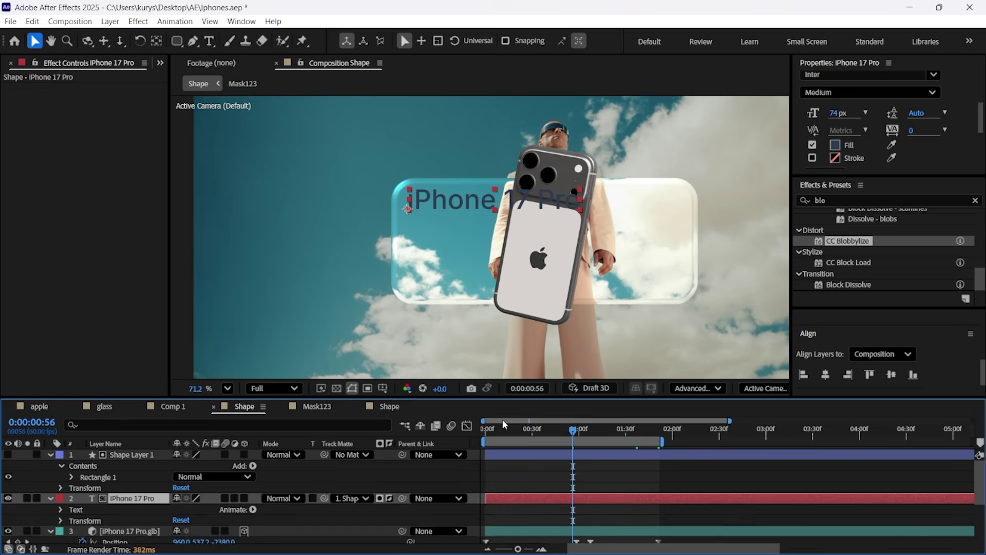
# Start Position keyframes for the text at 0:00:00:56 and move it horizontally out of the glass panel to 67.3, 443.9.
pyautogui.press('p')
pyautogui.click(83, 510)
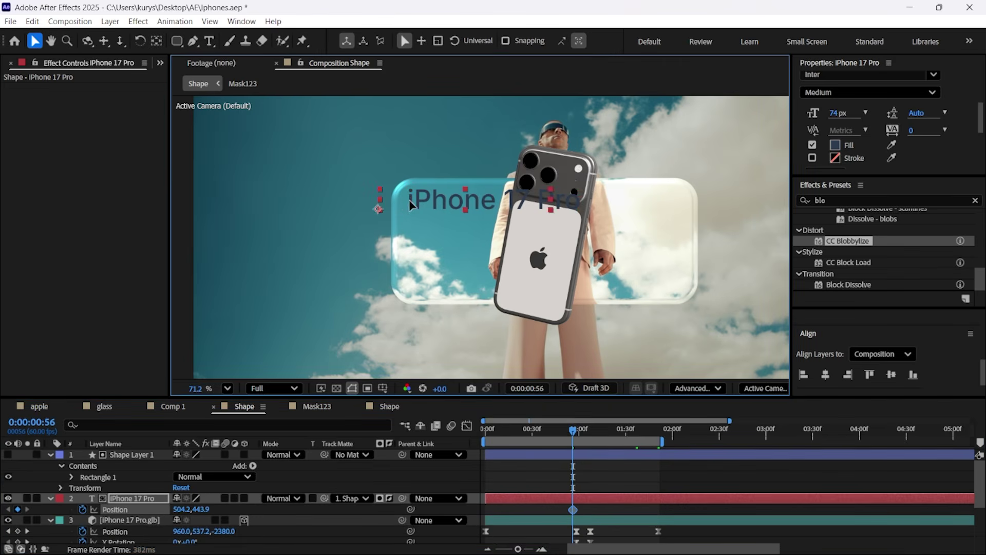
pyautogui.moveTo(462, 201); pyautogui.dragTo(273, 201)
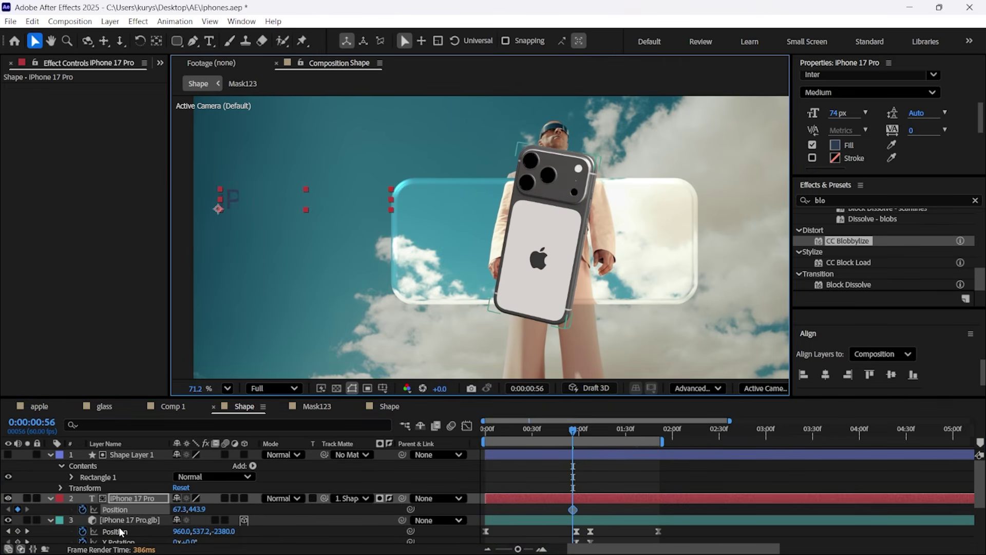
# Scale the matte rectangle to 122.2, 111.0%, reposition it against the glass panel's left edge to cover the text, and hide it again.
pyautogui.click(132, 455)
pyautogui.click(8, 455)
pyautogui.moveTo(240, 242); pyautogui.dragTo(207, 242)
pyautogui.press('s')
pyautogui.moveTo(220, 465); pyautogui.dragTo(227, 464)
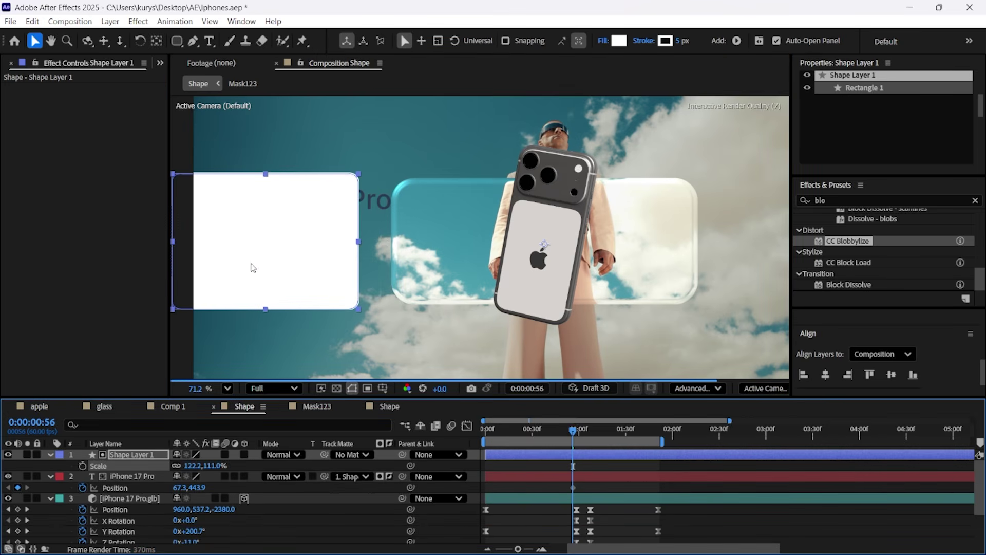
pyautogui.moveTo(260, 241); pyautogui.dragTo(294, 238)
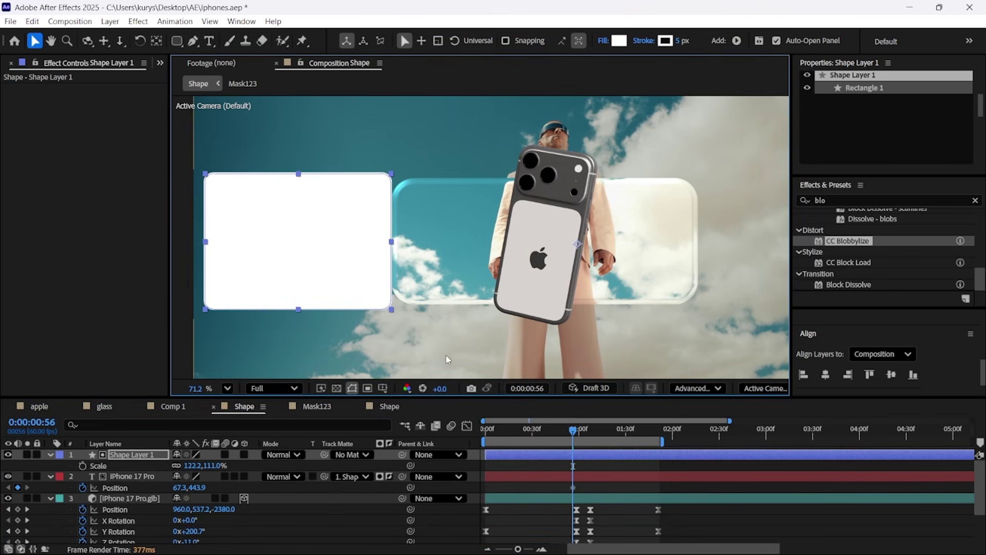
pyautogui.click(393, 465)
pyautogui.click(8, 454)
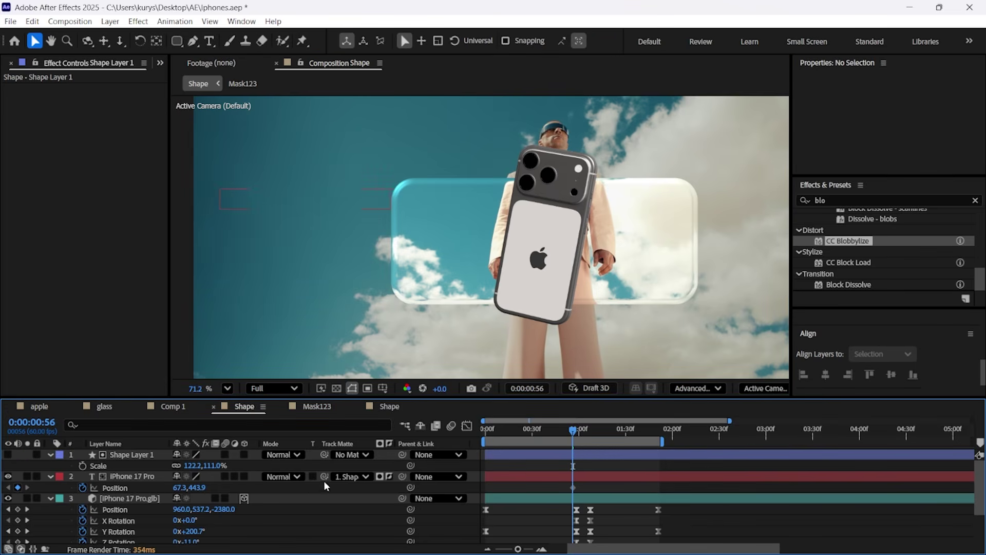
# Keyframe the text at 553.3, 443.9 at 0:00:01:31 inside the glass panel and move its layer below the iPhone model.
pyautogui.click(133, 476)
pyautogui.moveTo(621, 436); pyautogui.dragTo(627, 436)
pyautogui.moveTo(345, 198); pyautogui.dragTo(528, 207)
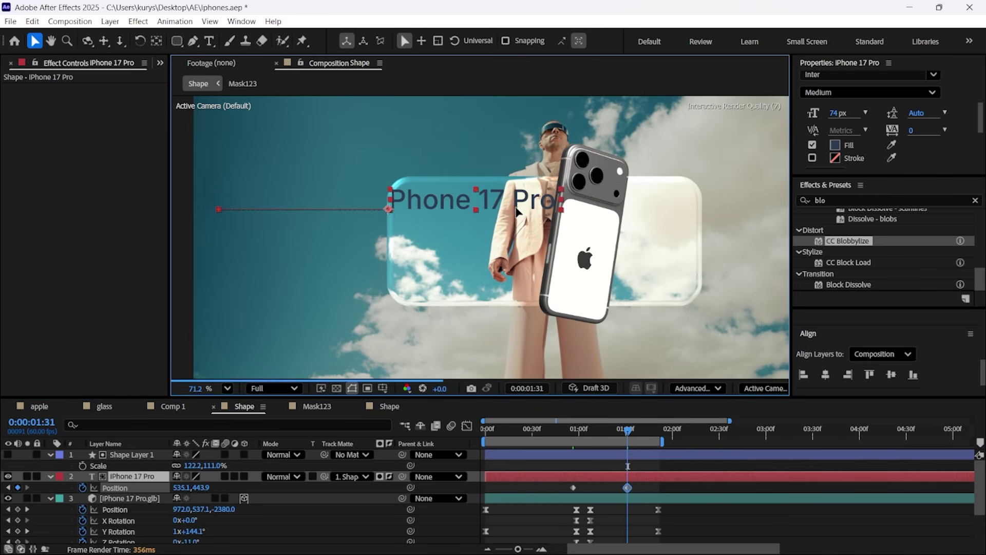
pyautogui.moveTo(144, 477); pyautogui.dragTo(145, 513)
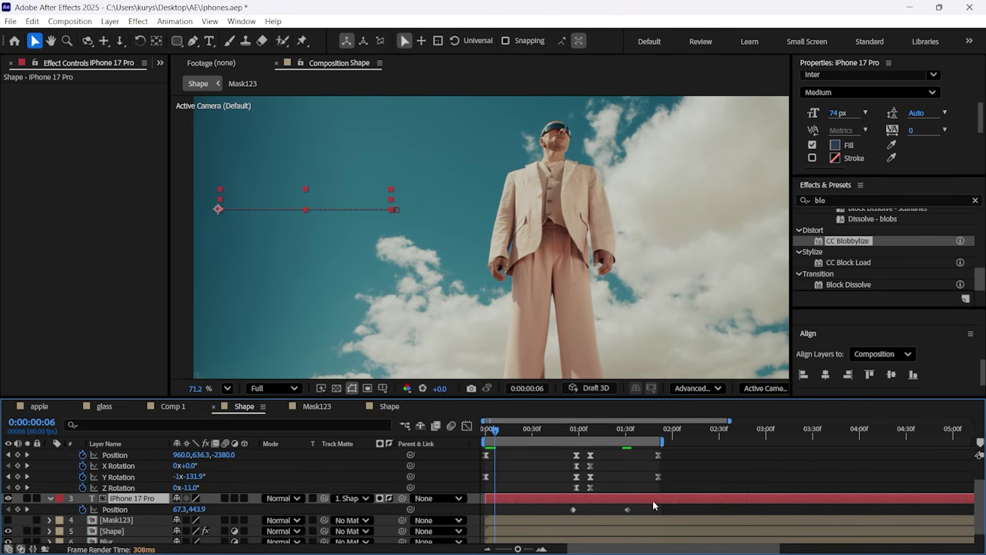
# Apply Easy Ease to both of the text's Position keyframes and preview its entrance.
pyautogui.moveTo(656, 513); pyautogui.dragTo(556, 512)
pyautogui.press('F9')
pyautogui.click(545, 506)
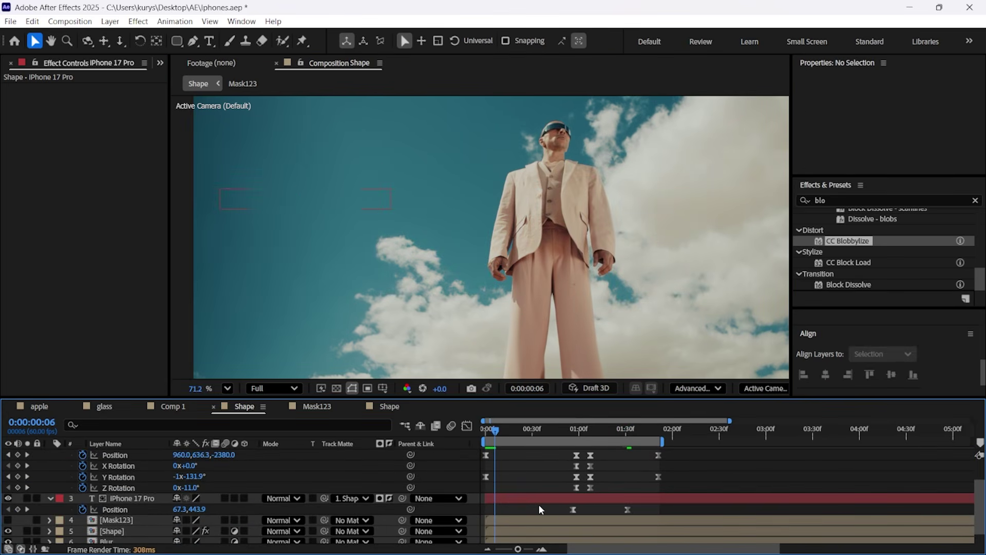
pyautogui.press('space')
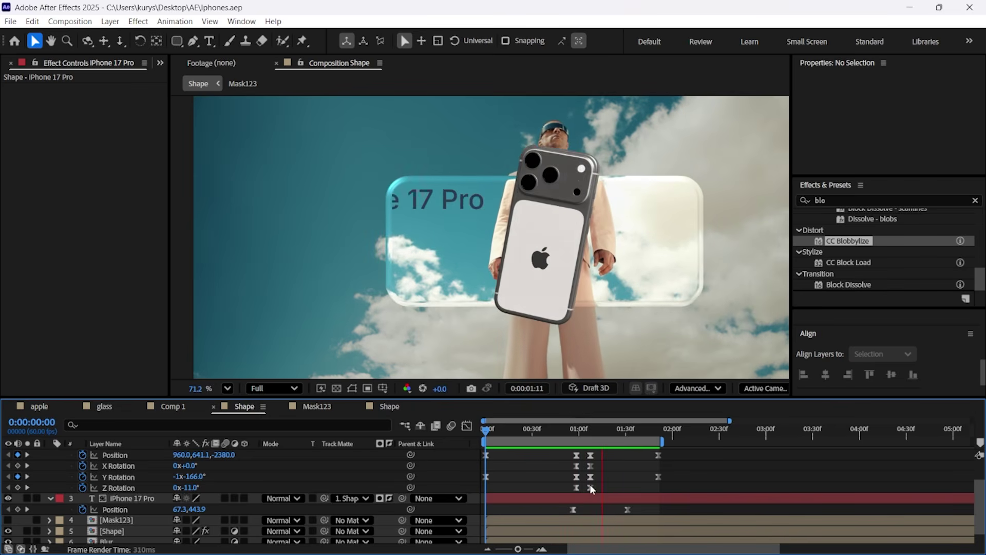
pyautogui.press('space')
# Reshape the speed curve of the text's Position keyframes so it slides in faster at first, save the project and preview.
pyautogui.moveTo(649, 514); pyautogui.dragTo(583, 518)
pyautogui.click(466, 426)
pyautogui.click(627, 519)
pyautogui.click(466, 426)
pyautogui.click(548, 429)
pyautogui.hotkey('ctrl', 's')
pyautogui.press('space')
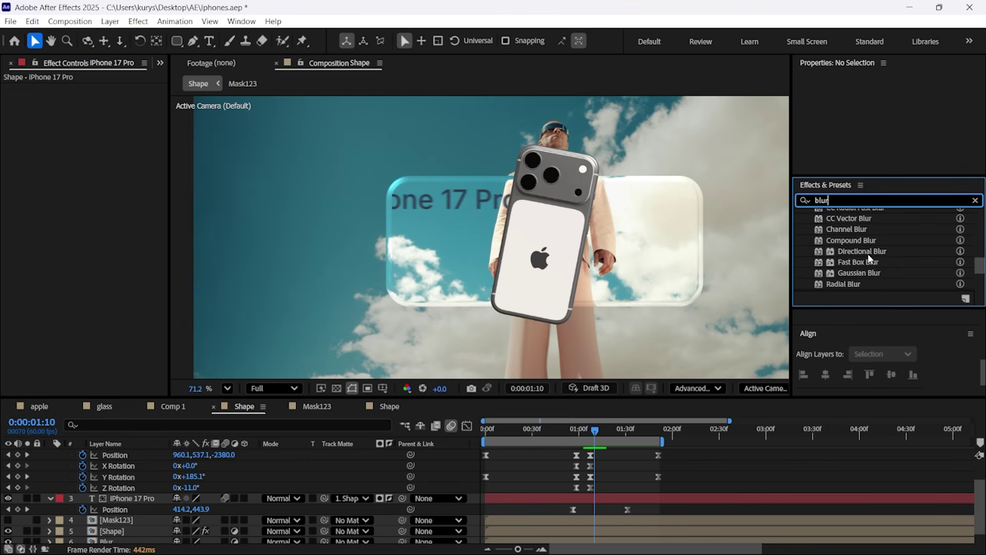
# Apply Directional Blur at 90° to the text, keyframing Blur Length from 11.5 at 0:00:00:55 down to no blur at 0:00:01:31.
pyautogui.moveTo(868, 254); pyautogui.dragTo(427, 222)
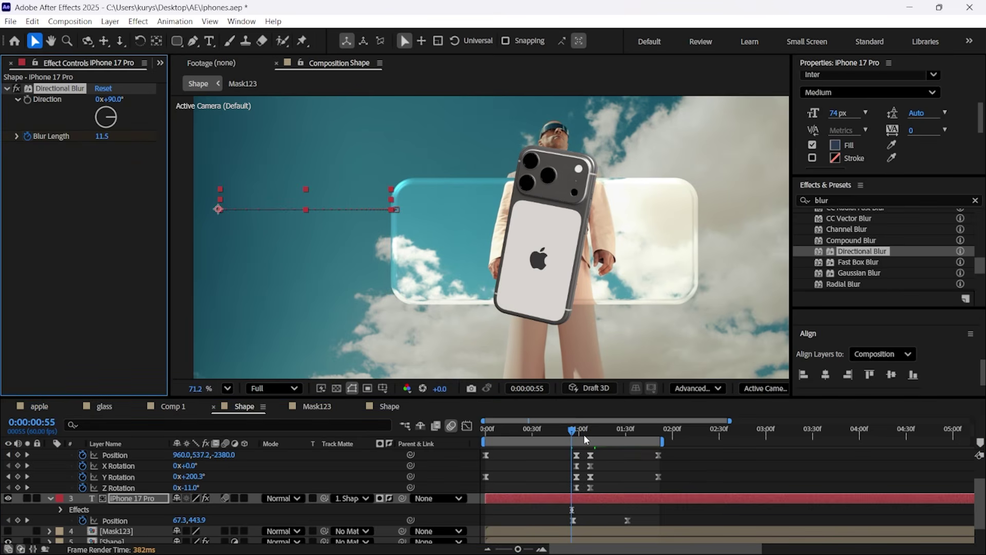
pyautogui.moveTo(583, 434); pyautogui.dragTo(627, 433)
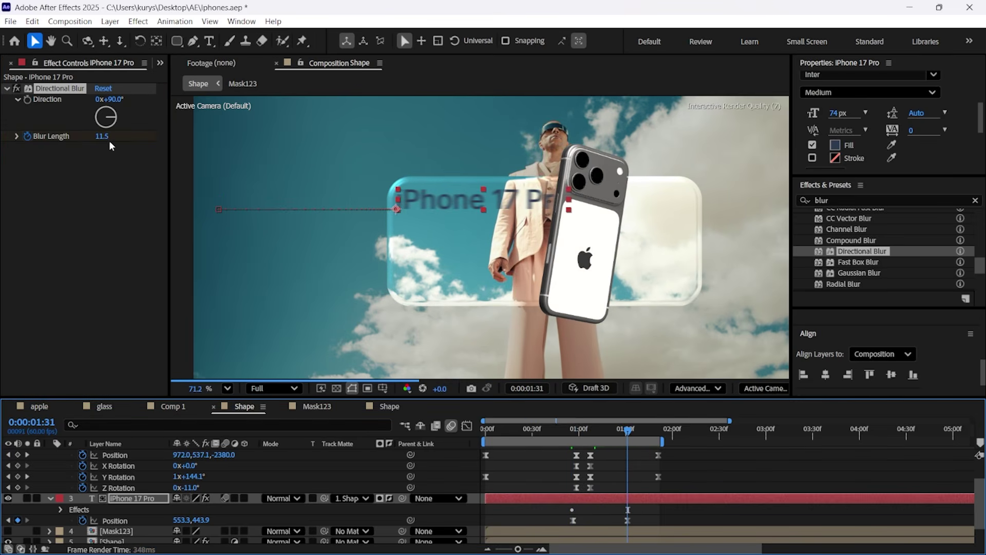
pyautogui.click(102, 137)
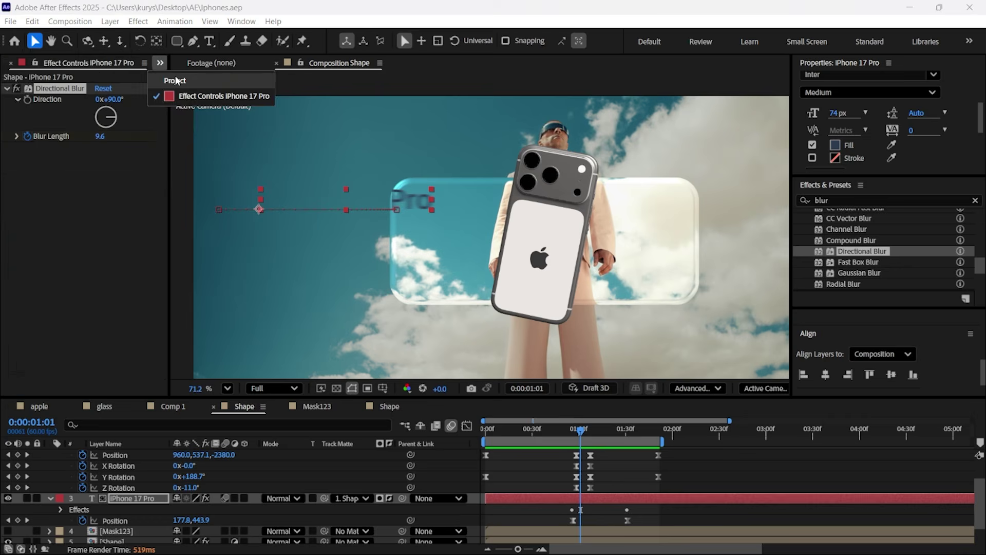
# Place WA_Apple_Watch7_Skyblue.glb below the Blur layer, rotate it and position it at 995.3, 539.2, -2245.6 behind the glass panel.
pyautogui.moveTo(73, 177); pyautogui.dragTo(149, 539)
pyautogui.press('p')
pyautogui.moveTo(216, 538); pyautogui.dragTo(154, 538)
pyautogui.moveTo(551, 229); pyautogui.dragTo(656, 257)
pyautogui.press('r')
pyautogui.moveTo(182, 516)
pyautogui.mouseDown()
pyautogui.moveTo(234, 516)
pyautogui.moveTo(181, 527)
pyautogui.mouseUp()
pyautogui.press('p')
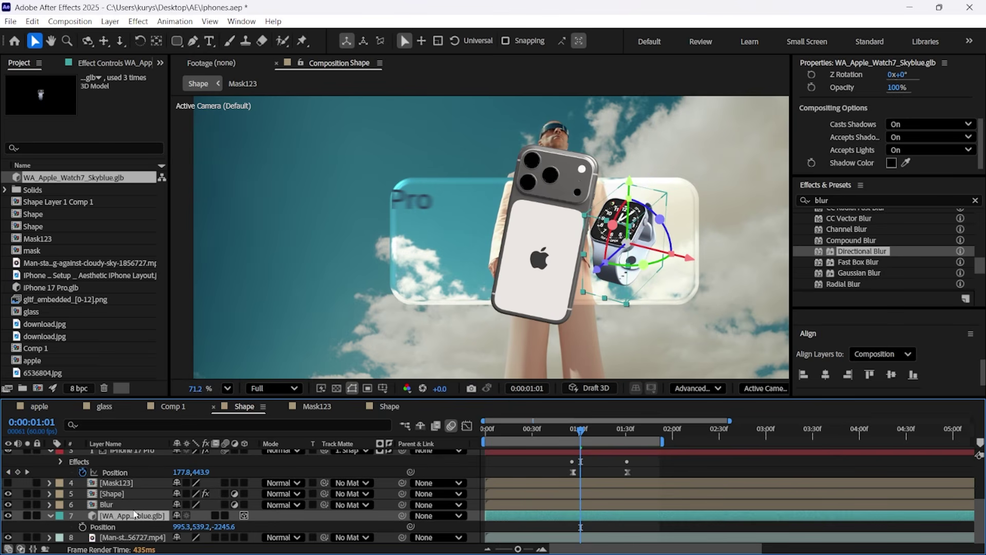
# Apply Gaussian Blur to the Blur layer to soften what lies behind the glass panel.
pyautogui.click(107, 505)
pyautogui.press('F3')
pyautogui.click(864, 200)
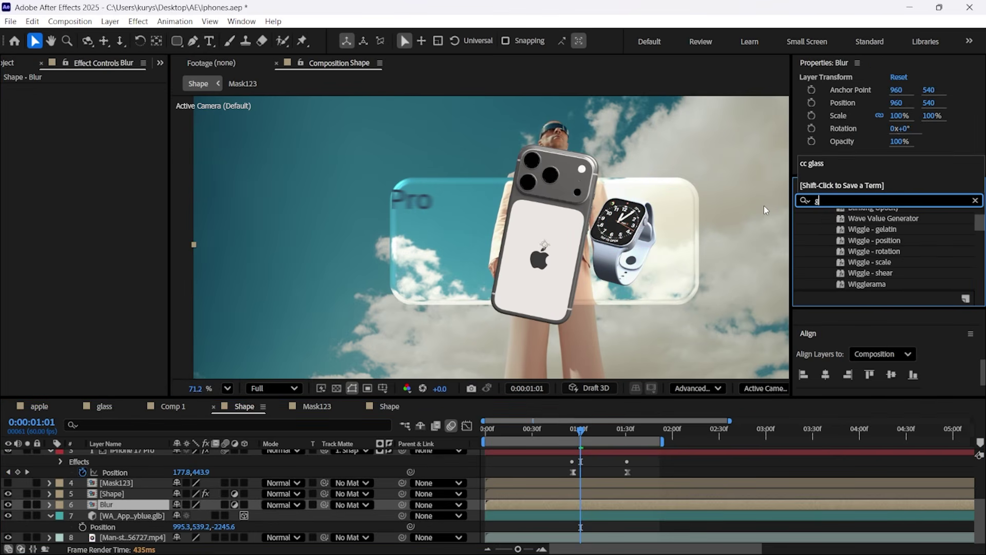
pyautogui.write('gaus')
pyautogui.moveTo(898, 231); pyautogui.dragTo(97, 103)
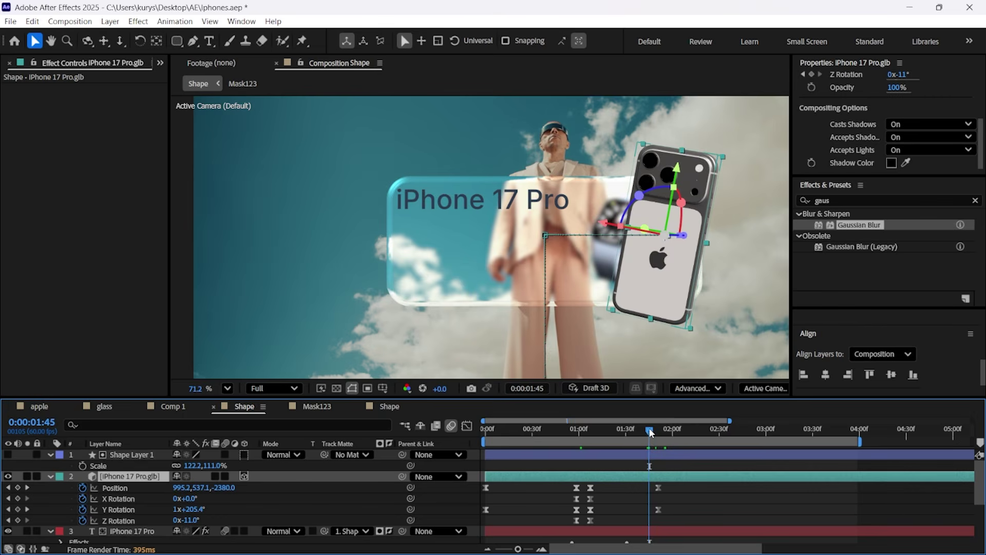
# Keyframe the iPhone model at 0:00:03:10 with X position 1024.0 and Y Rotation 1x+216.0°, moving it to the right of the glass panel.
pyautogui.moveTo(648, 434); pyautogui.dragTo(782, 434)
pyautogui.scroll(-1, 683, 309)
pyautogui.moveTo(709, 303); pyautogui.dragTo(575, 300)
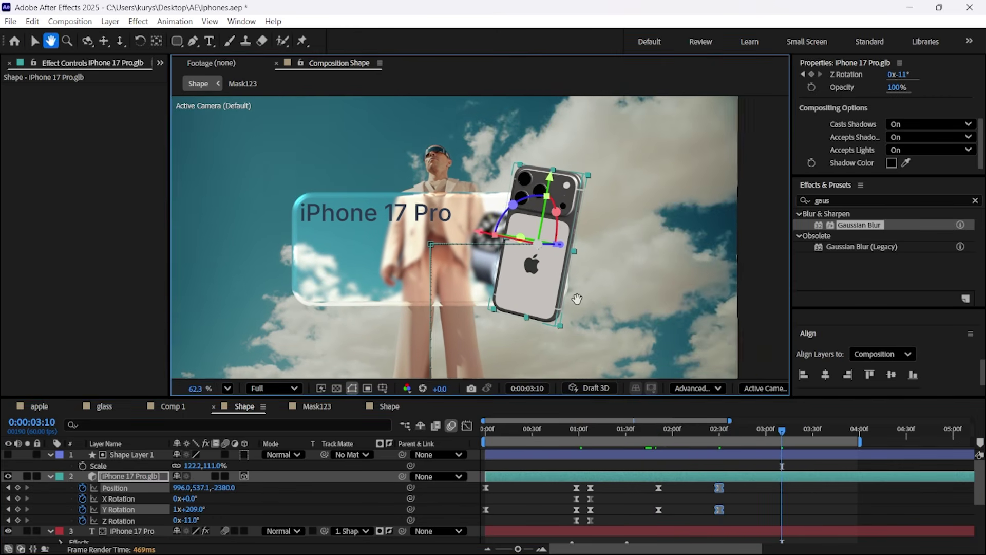
pyautogui.moveTo(184, 487); pyautogui.dragTo(214, 514)
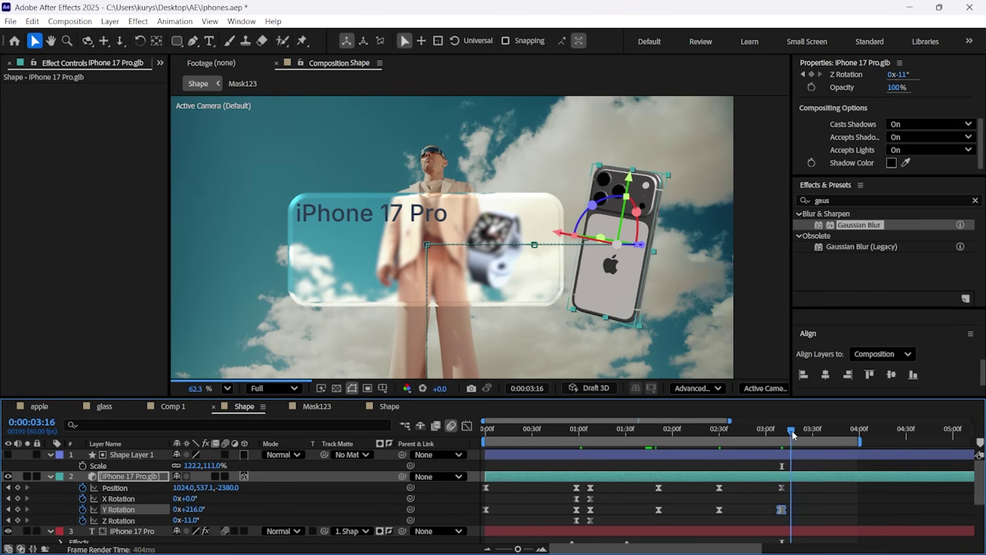
# Start Scale keyframes for the iPhone model at 0:00:03:10 with a scale of 66.0%, and enlarge the timeline area.
pyautogui.moveTo(792, 431); pyautogui.dragTo(806, 432)
pyautogui.press('j')
pyautogui.press('s')
pyautogui.click(83, 487)
pyautogui.press('u')
pyautogui.moveTo(687, 399); pyautogui.dragTo(687, 374)
# Delete the iPhone model's Y Rotation keyframe at 0:00:03:10.
pyautogui.moveTo(782, 408)
pyautogui.mouseDown()
pyautogui.moveTo(799, 406)
pyautogui.moveTo(781, 412)
pyautogui.mouseUp()
pyautogui.press('Delete')
pyautogui.click(770, 483)
# Add Position, Scale and Y Rotation keyframes for the iPhone model at 0:00:03:30 and preview the animation.
pyautogui.click(111, 475)
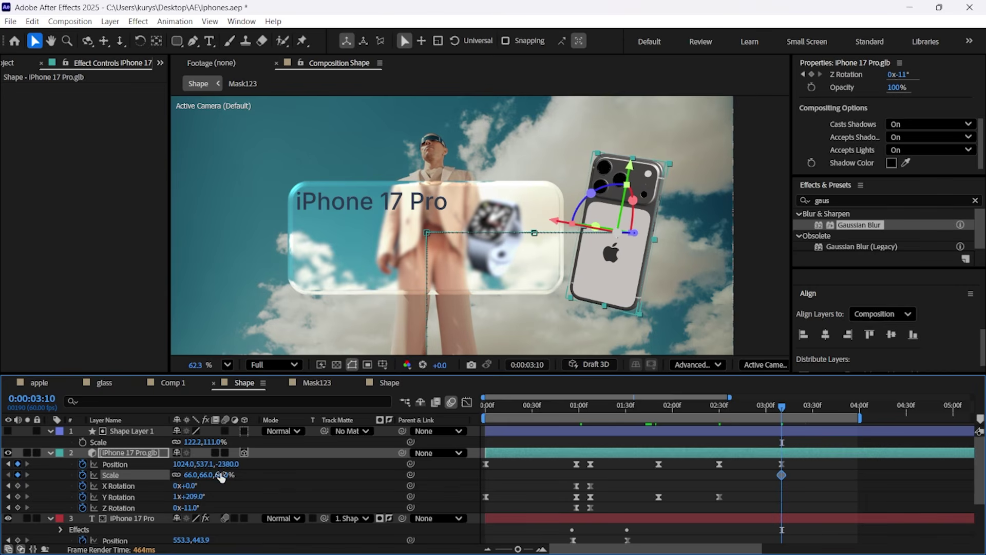
pyautogui.click(329, 476)
pyautogui.press('space')
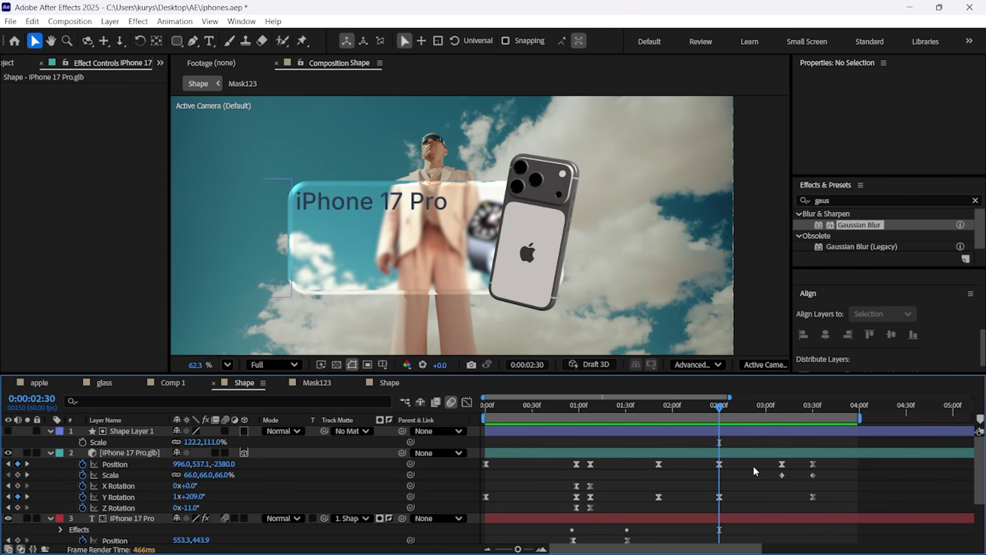
# Move the iPhone model's first Scale keyframe to 0:00:02:30 and reshape the speed curve of its last Y Rotation move.
pyautogui.moveTo(782, 475); pyautogui.dragTo(721, 475)
pyautogui.press('space')
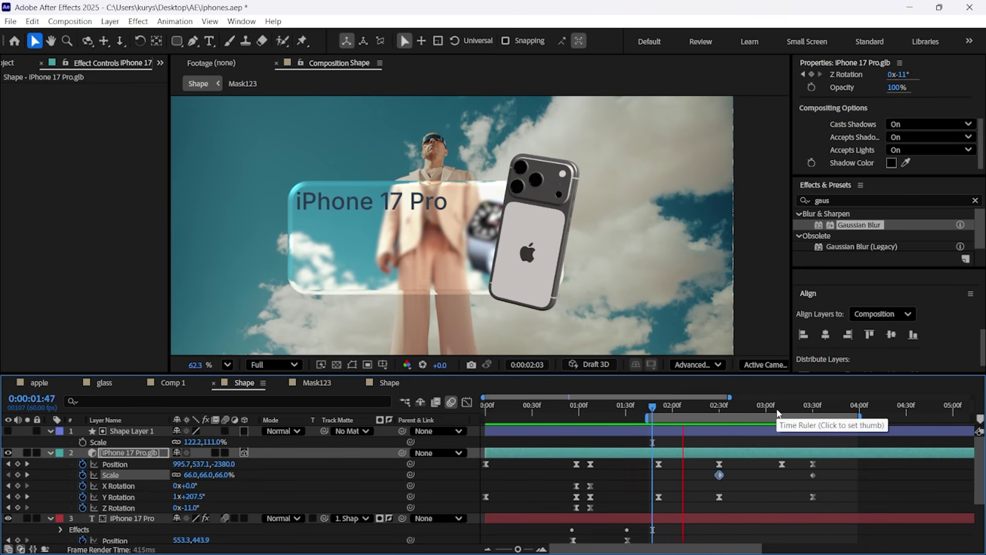
pyautogui.press('space')
pyautogui.press('space')
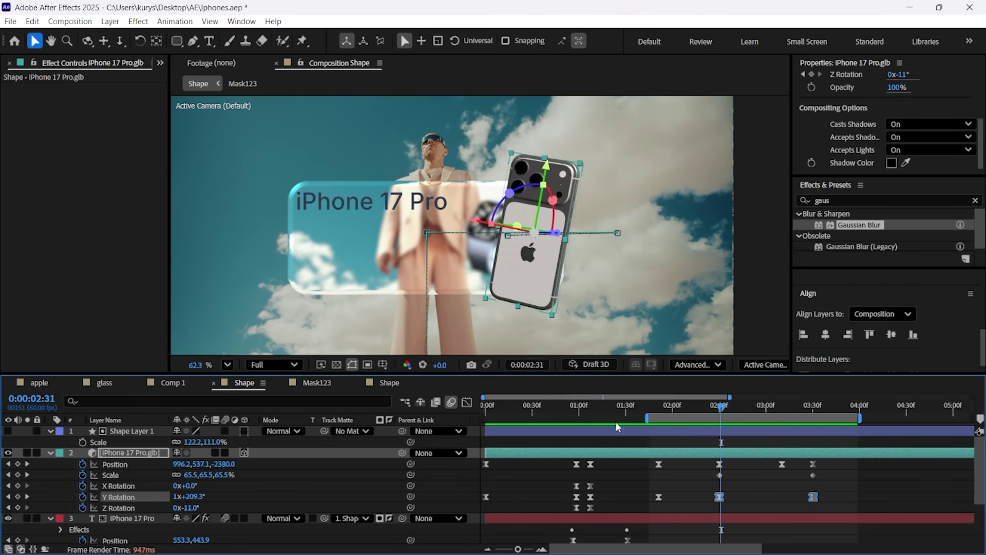
pyautogui.click(467, 402)
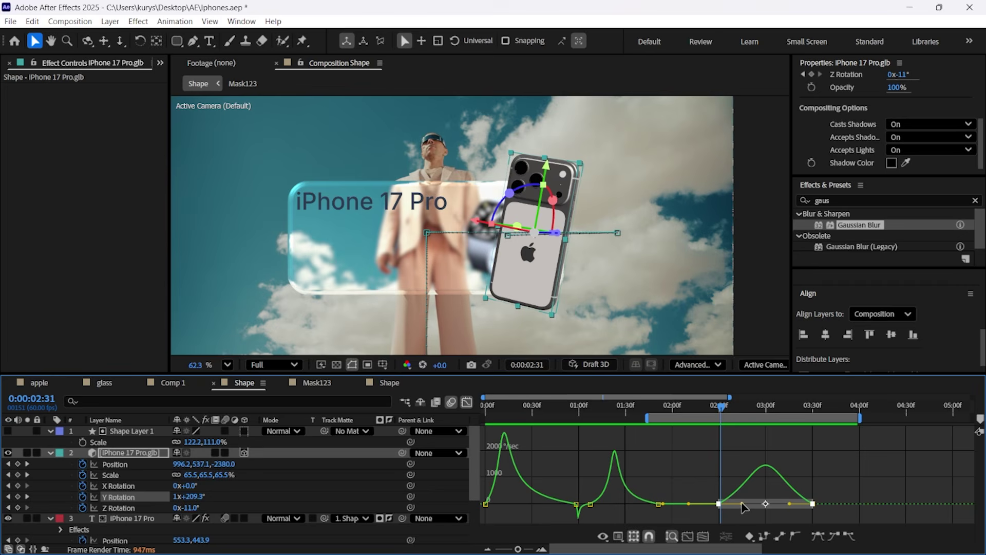
pyautogui.moveTo(745, 509); pyautogui.dragTo(771, 504)
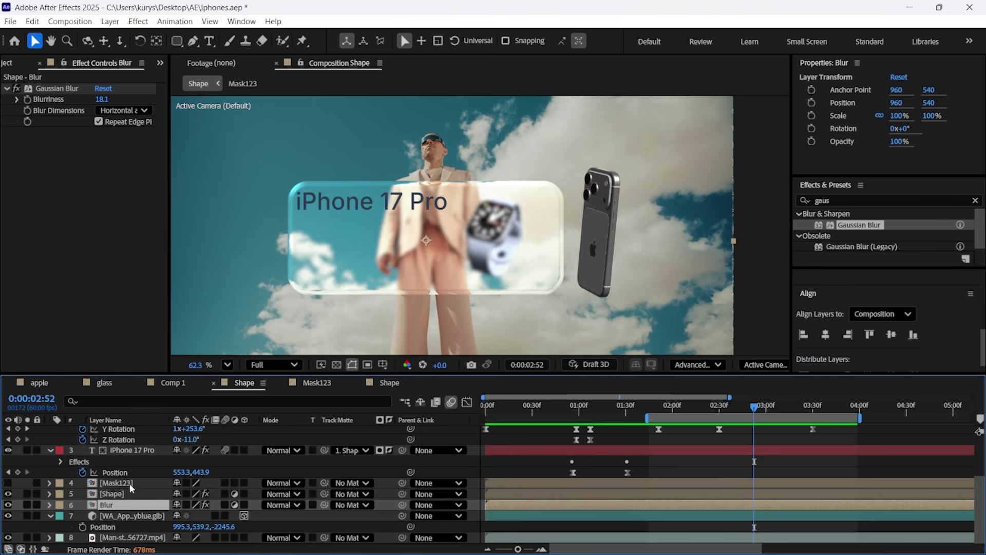
# Duplicate the Mask123, Shape and Blur layers and place the copies above the iPhone 17 Pro title layer.
pyautogui.keyDown('shift'); pyautogui.click(130, 485); pyautogui.keyUp('shift')
pyautogui.click(135, 485)
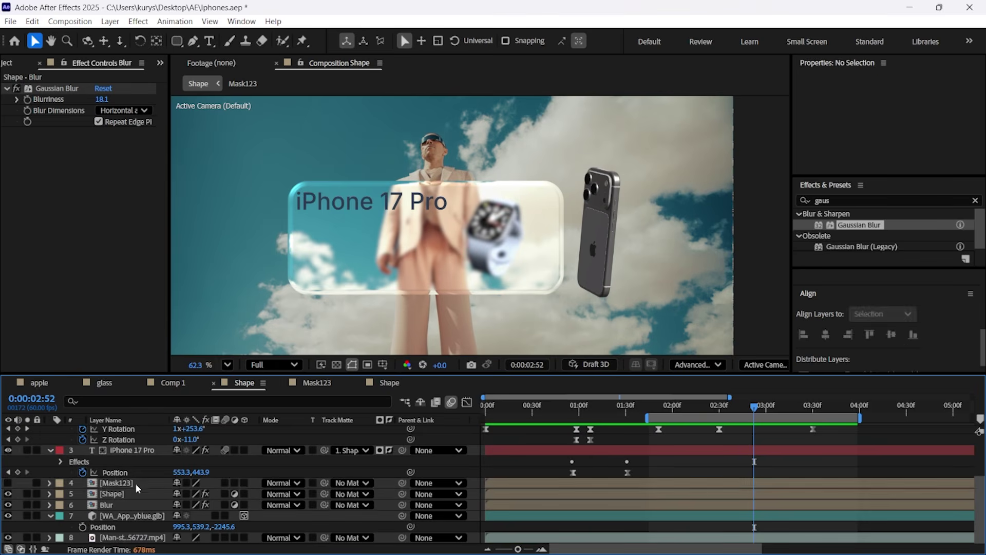
pyautogui.keyDown('shift'); pyautogui.click(115, 495); pyautogui.keyUp('shift')
pyautogui.keyDown('shift'); pyautogui.click(122, 505); pyautogui.keyUp('shift')
pyautogui.scroll(3, 129, 511)
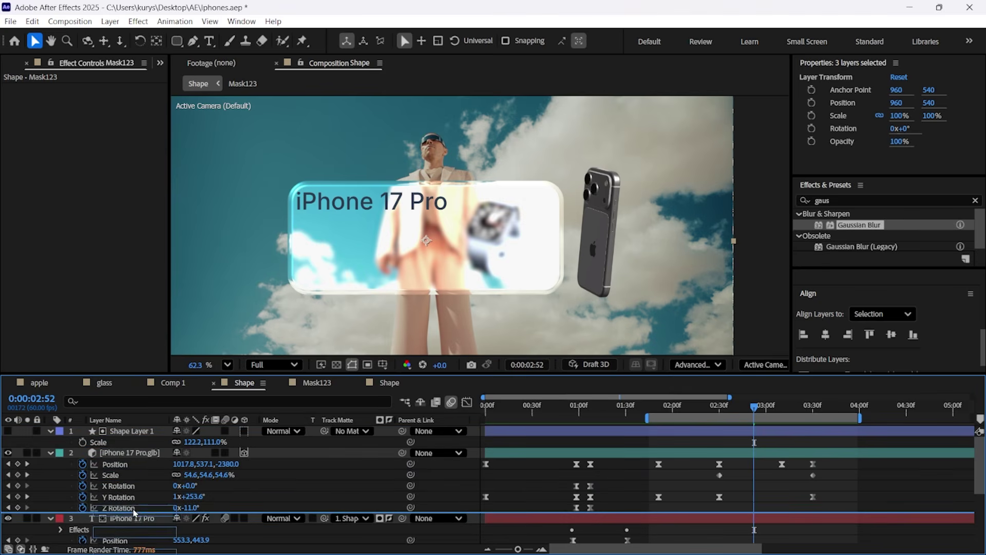
pyautogui.moveTo(139, 491); pyautogui.dragTo(139, 491)
pyautogui.scroll(-3, 142, 492)
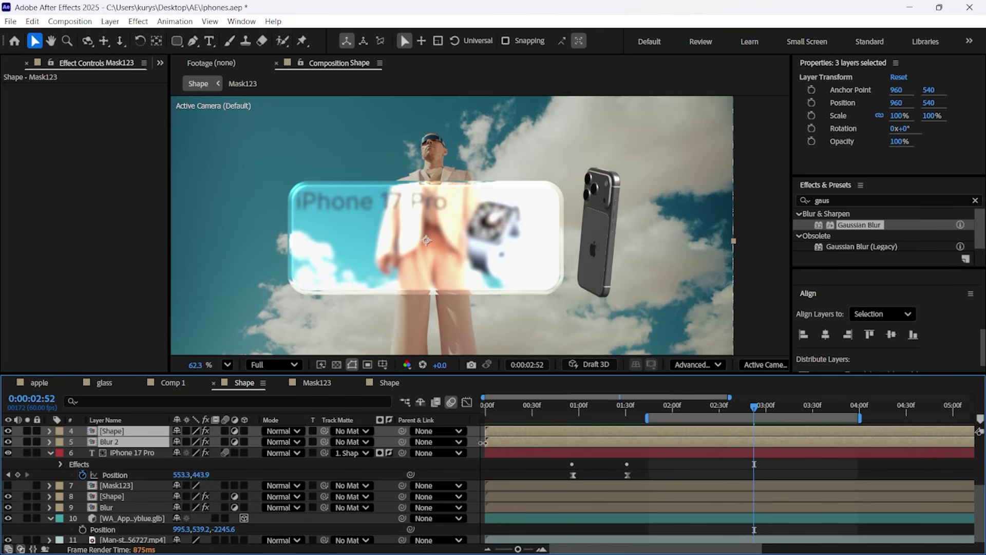
# Trim the original glass panel layers to end at 0:00:02:52 and their duplicates to start there.
pyautogui.moveTo(748, 445); pyautogui.dragTo(759, 510)
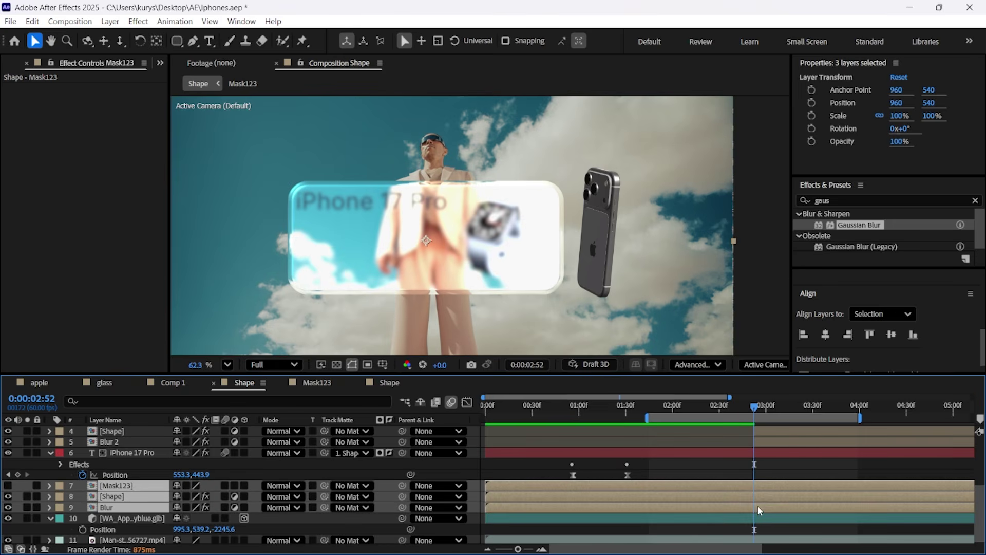
pyautogui.hotkey('ctrl', 'shift', 'd')
pyautogui.press('Delete')
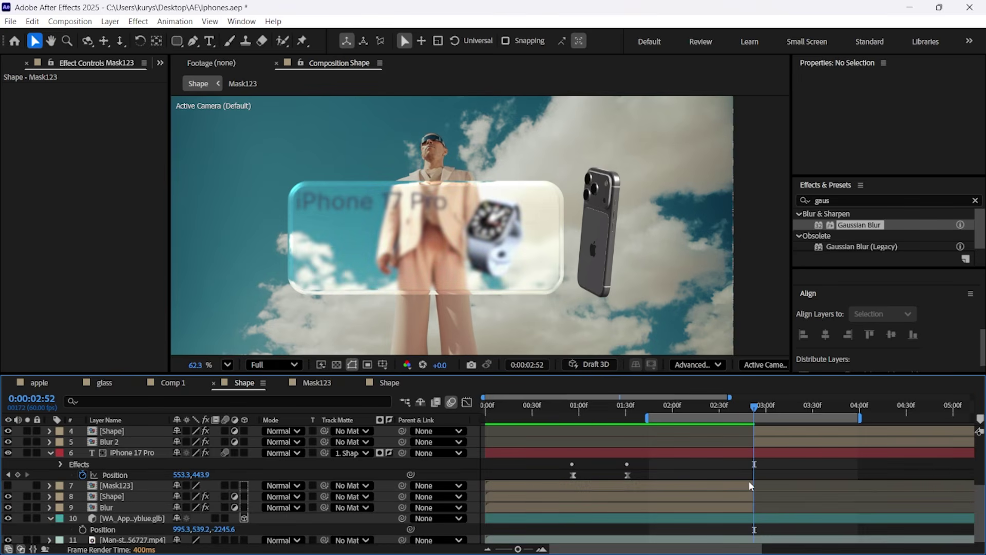
# Split the iPhone 17 Pro title layer at 0:00:02:52, keeping the second half at the top of the layer stack.
pyautogui.moveTo(757, 415); pyautogui.dragTo(808, 415)
pyautogui.scroll(1, 757, 462)
pyautogui.click(759, 485)
pyautogui.hotkey('ctrl', 'shift', 'd')
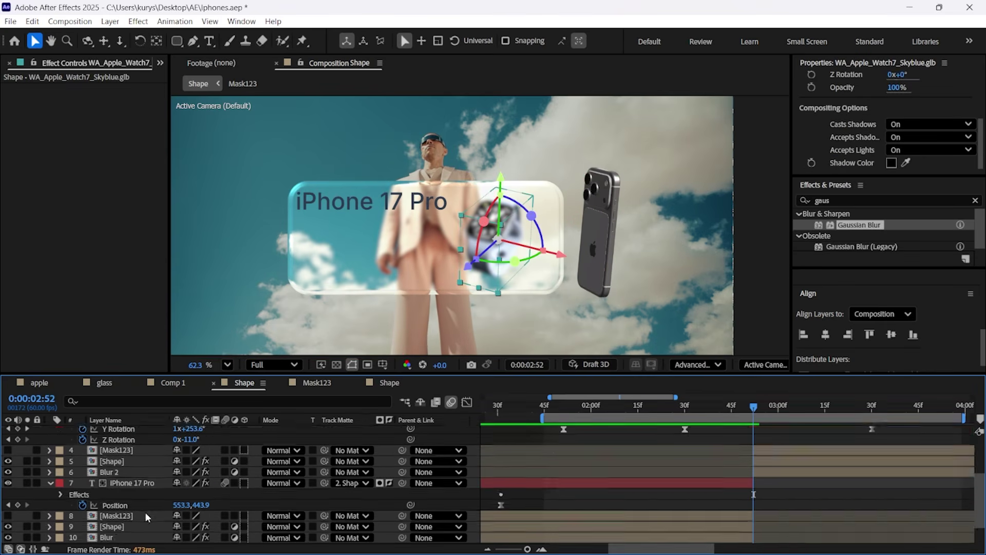
pyautogui.scroll(2, 145, 515)
pyautogui.click(767, 460)
pyautogui.scroll(1, 768, 460)
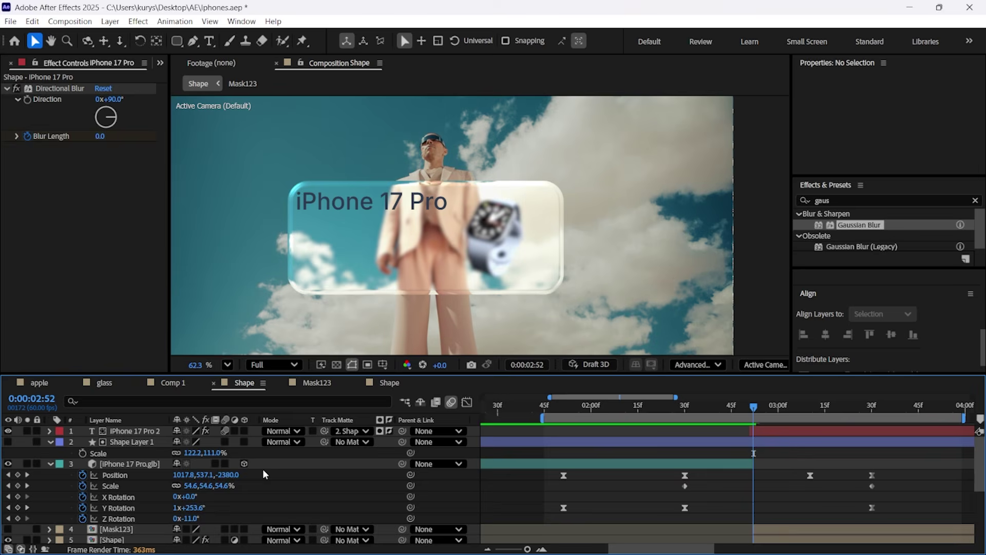
# Split the iPhone model at 0:00:02:52 and move both halves beneath the Blur 2 layer.
pyautogui.click(154, 465)
pyautogui.hotkey('ctrl', 'shift', 'd')
pyautogui.moveTo(144, 468); pyautogui.dragTo(137, 512)
pyautogui.scroll(2, 136, 509)
pyautogui.moveTo(754, 408); pyautogui.dragTo(843, 414)
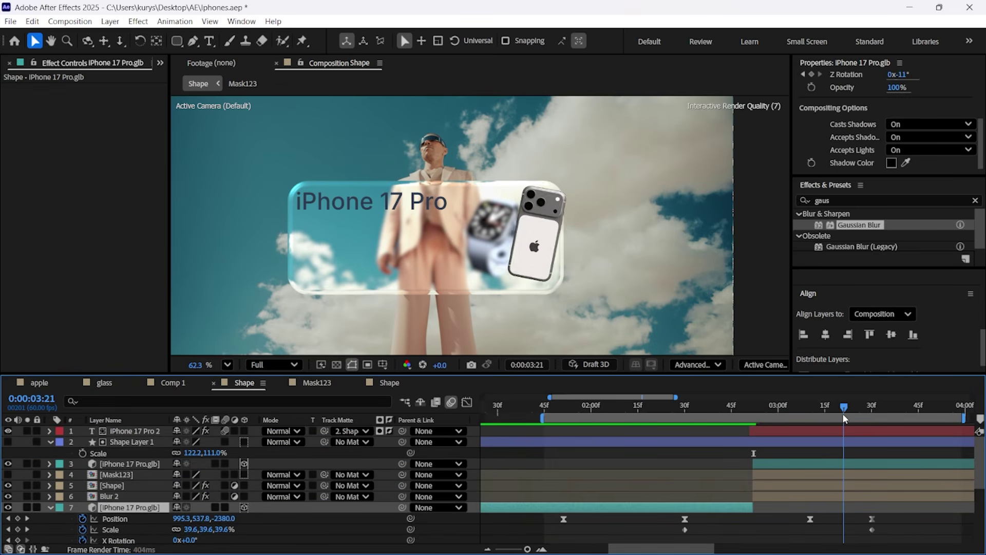
pyautogui.click(120, 496)
pyautogui.click(135, 464)
pyautogui.hotkey('ctrl', 'z')
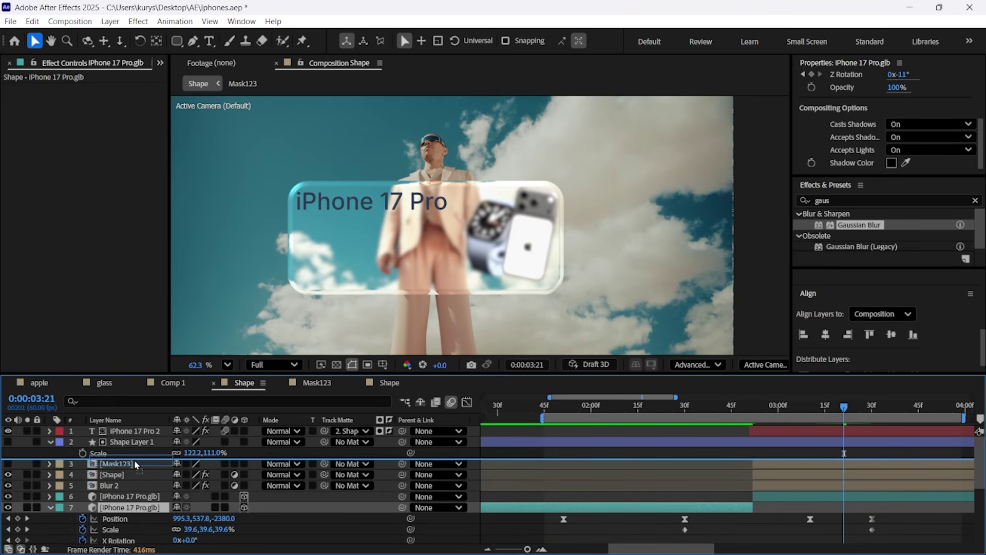
pyautogui.scroll(-4, 135, 465)
pyautogui.moveTo(590, 406); pyautogui.dragTo(562, 417)
pyautogui.scroll(3, 136, 473)
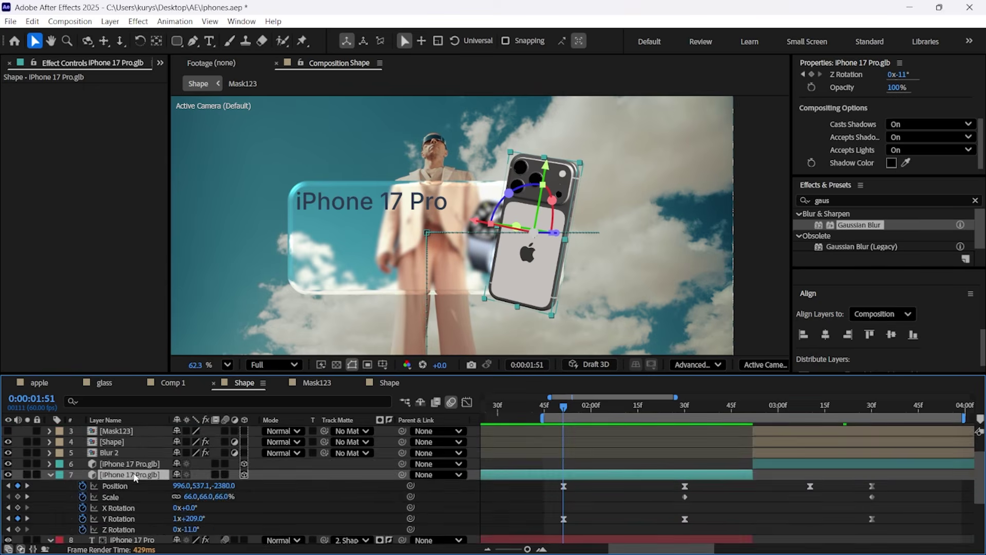
# Add Position, Scale and X, Y and Z Rotation keyframes to the Apple Watch model at 0:00:02:30.
pyautogui.scroll(-3, 135, 473)
pyautogui.click(134, 515)
pyautogui.moveTo(632, 410); pyautogui.dragTo(685, 409)
pyautogui.click(83, 526)
pyautogui.press('r')
pyautogui.moveTo(83, 506); pyautogui.dragTo(83, 529)
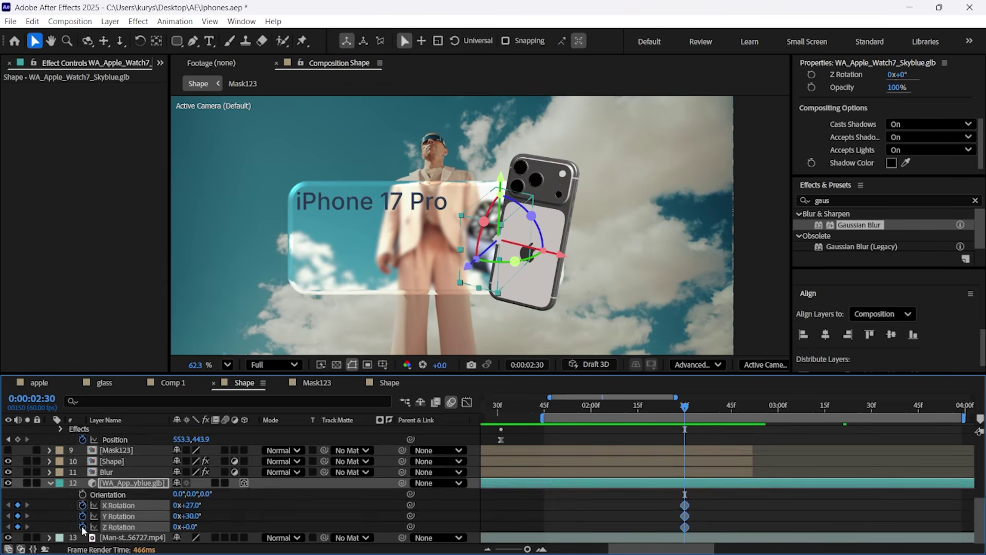
pyautogui.press('s')
pyautogui.click(82, 526)
pyautogui.press('u')
# Keyframe the Apple Watch's X position at about 871 at 0:00:02:45 and at 992.3 at 0:00:02:53.
pyautogui.moveTo(685, 407); pyautogui.dragTo(779, 407)
pyautogui.moveTo(182, 483); pyautogui.dragTo(118, 483)
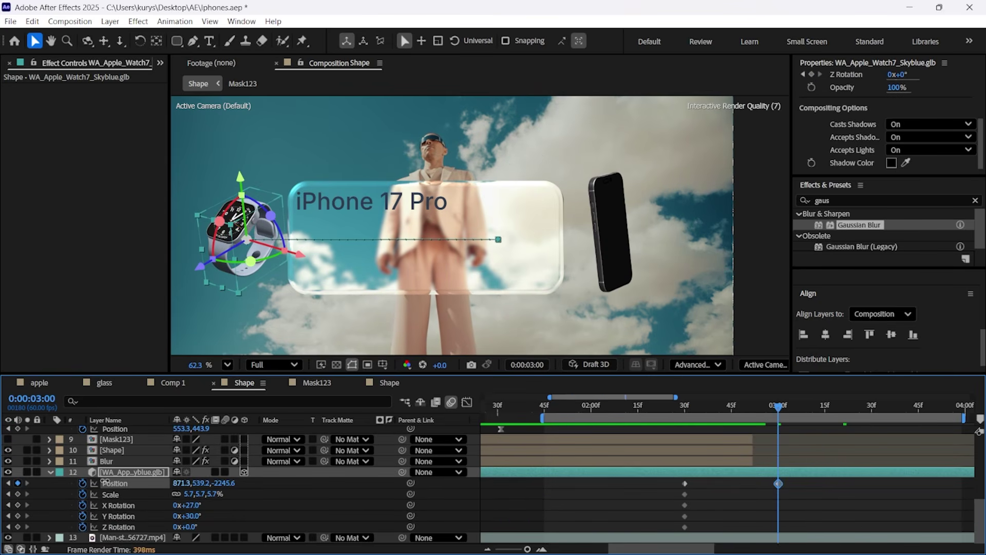
pyautogui.moveTo(778, 483); pyautogui.dragTo(732, 484)
pyautogui.moveTo(779, 409); pyautogui.dragTo(757, 411)
pyautogui.moveTo(182, 483); pyautogui.dragTo(261, 483)
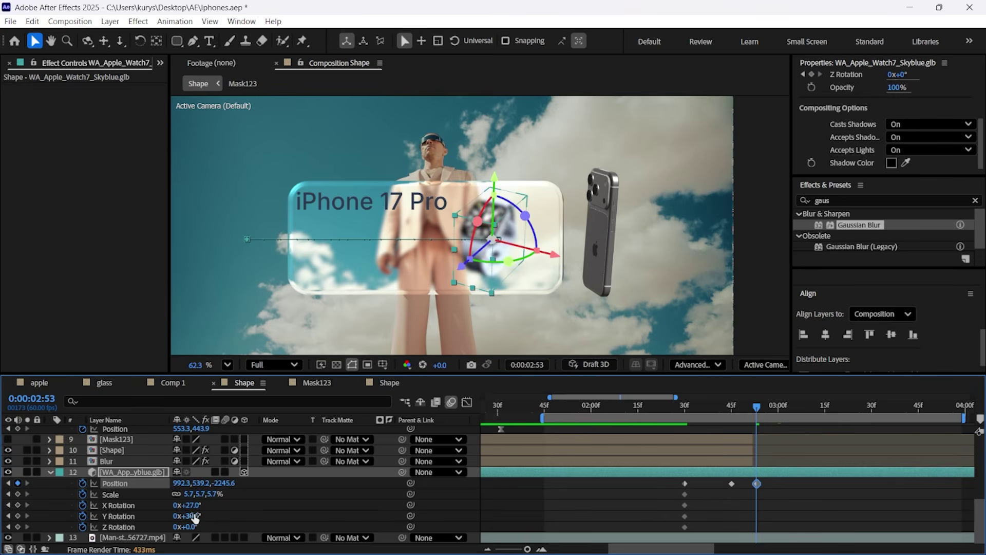
# Increase the Apple Watch's Y Rotation at 0:00:02:53 to spin it, and apply Easy Ease to all its keyframes.
pyautogui.moveTo(191, 517); pyautogui.dragTo(426, 512)
pyautogui.moveTo(774, 478); pyautogui.dragTo(671, 530)
pyautogui.press('F9')
pyautogui.click(714, 527)
pyautogui.moveTo(686, 407); pyautogui.dragTo(730, 407)
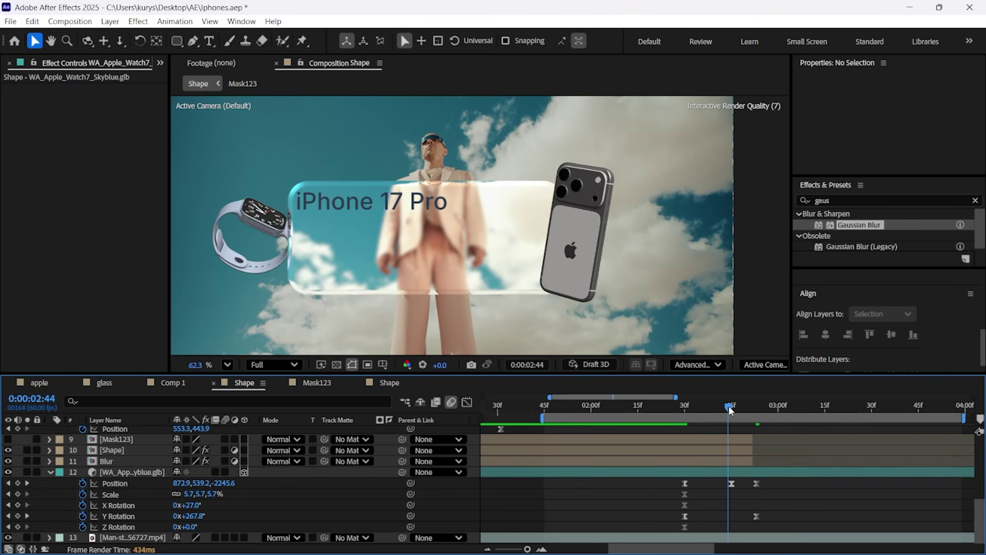
# Refine the Apple Watch's move so it travels from behind the glass panel to in front of it, and preview the animation.
pyautogui.scroll(3, 732, 411)
pyautogui.click(722, 407)
pyautogui.moveTo(183, 483); pyautogui.dragTo(180, 482)
pyautogui.click(264, 508)
pyautogui.scroll(-3, 697, 463)
pyautogui.moveTo(703, 409)
pyautogui.mouseDown()
pyautogui.moveTo(714, 409)
pyautogui.moveTo(703, 409)
pyautogui.mouseUp()
pyautogui.click(334, 461)
pyautogui.click(698, 471)
pyautogui.scroll(1, 698, 467)
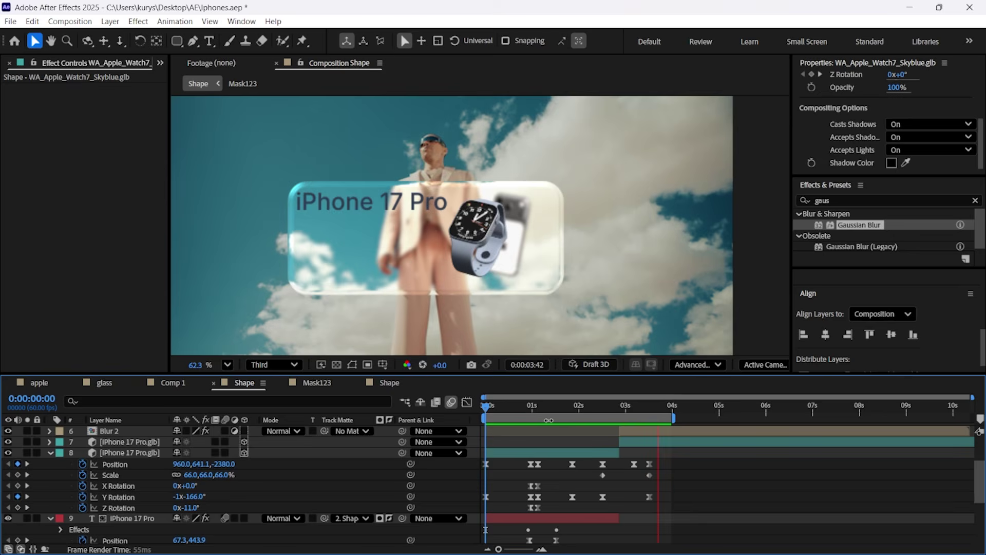
# Move the iPhone model's 0:00:02:30 keyframes to 0:00:02:12 and shift its closing keyframes so the last ones fall at 0:00:03:10.
pyautogui.moveTo(611, 460); pyautogui.dragTo(597, 485)
pyautogui.click(569, 404)
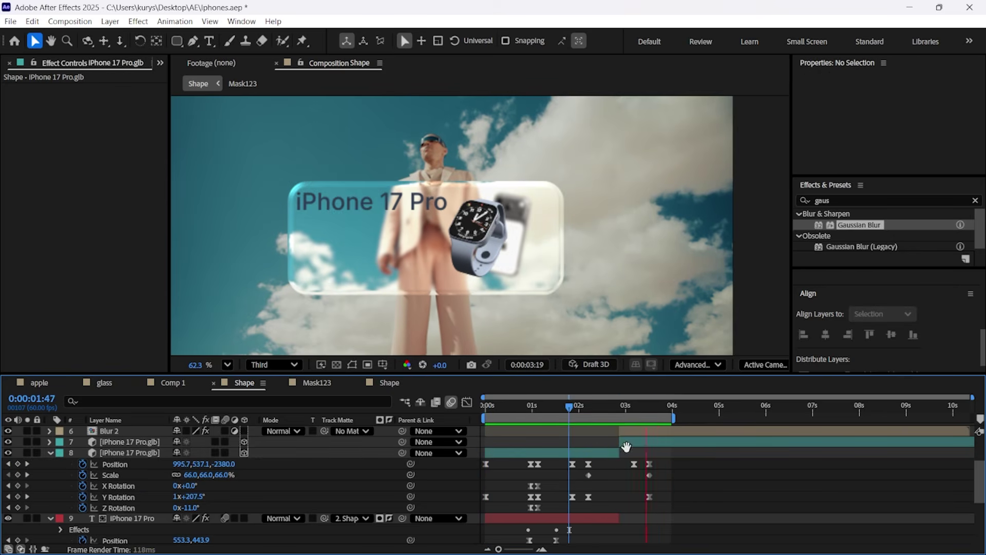
pyautogui.press('space')
pyautogui.moveTo(668, 460); pyautogui.dragTo(629, 501)
pyautogui.moveTo(648, 464); pyautogui.dragTo(633, 464)
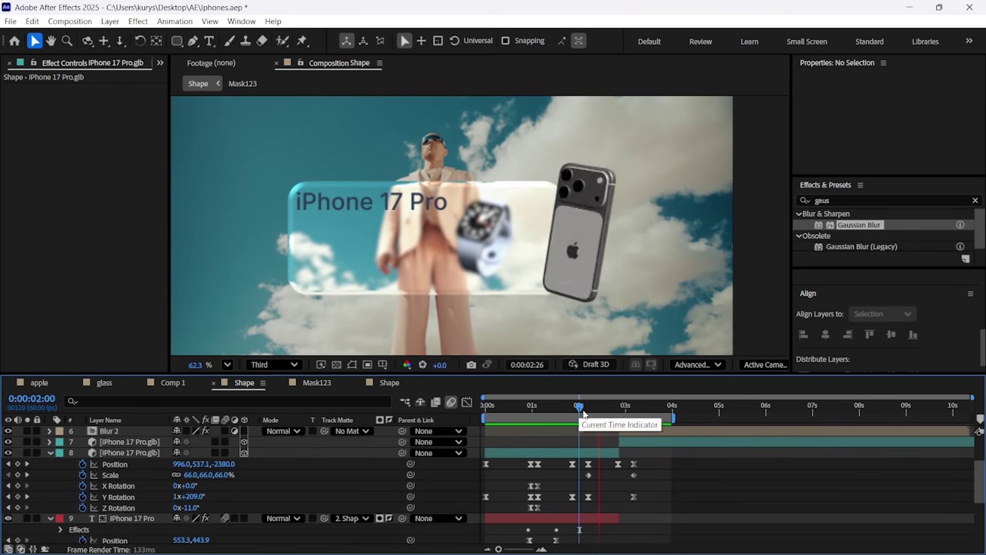
# Examine the iPhone model's retimed motion between 0:00:02:12 and 0:00:03:10.
pyautogui.click(140, 500)
pyautogui.click(634, 406)
pyautogui.scroll(4, 648, 493)
pyautogui.click(579, 502)
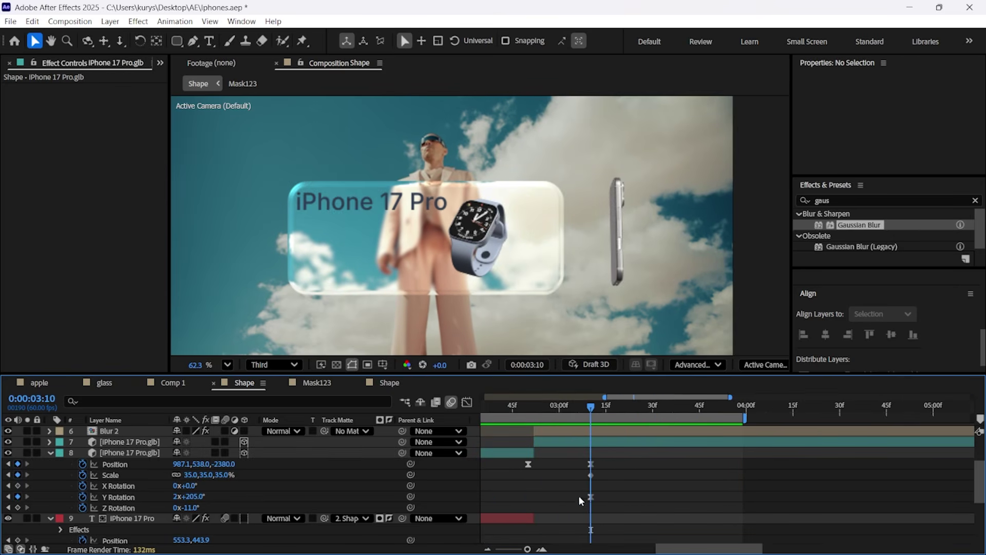
pyautogui.scroll(-3, 607, 463)
pyautogui.click(546, 406)
pyautogui.press('space')
pyautogui.press('space')
pyautogui.scroll(5, 596, 462)
pyautogui.scroll(-4, 614, 494)
pyautogui.click(515, 408)
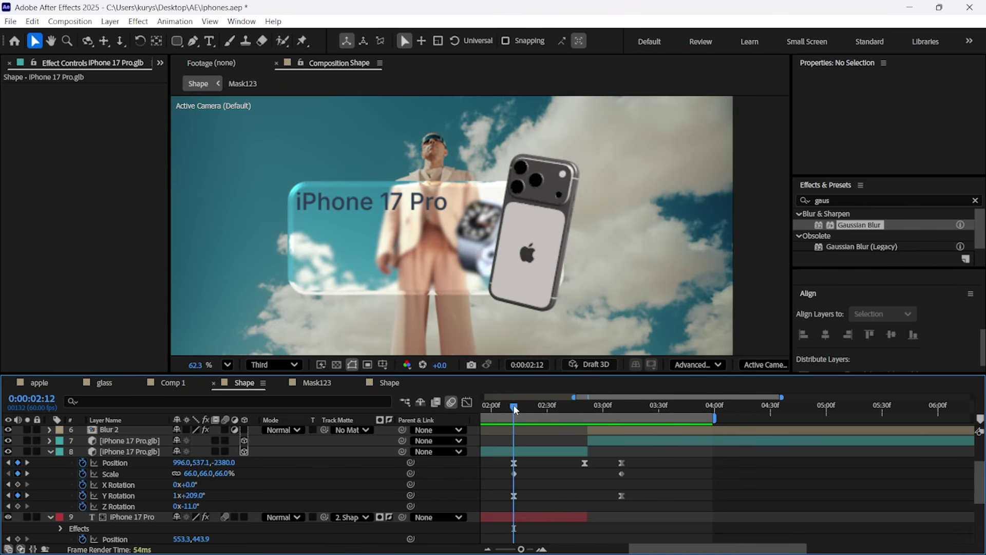
# Reshape the speed curve of the iPhone model's closing Y Rotation keyframes and check the motion.
pyautogui.click(642, 407)
pyautogui.click(118, 496)
pyautogui.click(467, 403)
pyautogui.moveTo(661, 485); pyautogui.dragTo(912, 527)
pyautogui.click(467, 402)
pyautogui.click(740, 485)
pyautogui.moveTo(688, 409)
pyautogui.mouseDown()
pyautogui.moveTo(753, 411)
pyautogui.moveTo(680, 417)
pyautogui.mouseUp()
pyautogui.scroll(-4, 745, 463)
pyautogui.moveTo(597, 411); pyautogui.dragTo(634, 409)
pyautogui.moveTo(683, 448); pyautogui.dragTo(568, 485)
pyautogui.rightClick(603, 484)
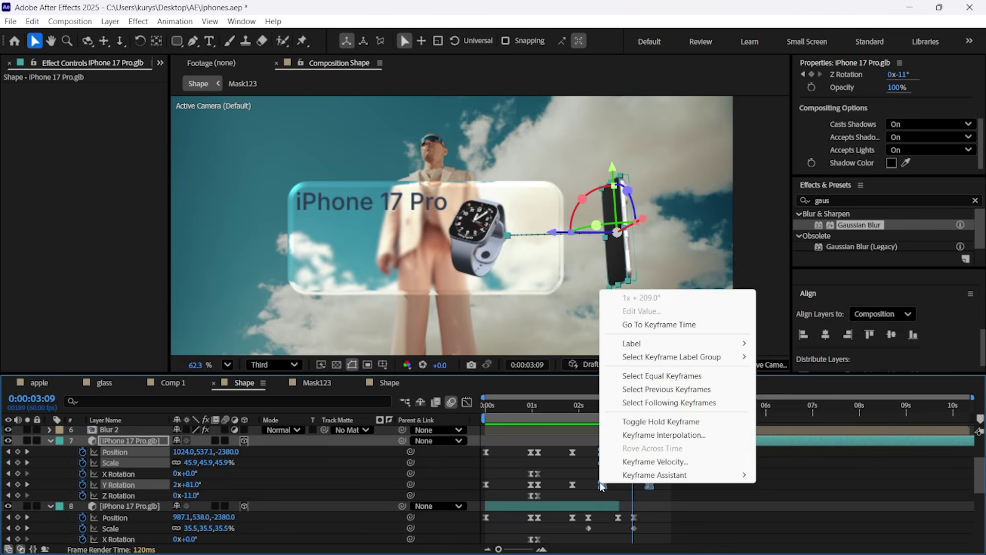
pyautogui.hotkey('ctrl', 'z')
pyautogui.hotkey('ctrl', 'z')
pyautogui.hotkey('ctrl', 'z')
# Try splitting the iPhone model earlier, at about 0:00:02:38, and check the transition behind the glass panel.
pyautogui.click(654, 409)
pyautogui.click(129, 441)
pyautogui.moveTo(655, 410); pyautogui.dragTo(629, 412)
pyautogui.hotkey('ctrl', 'shift', 'd')
pyautogui.moveTo(129, 517); pyautogui.dragTo(167, 469)
pyautogui.hotkey('ctrl', 'z')
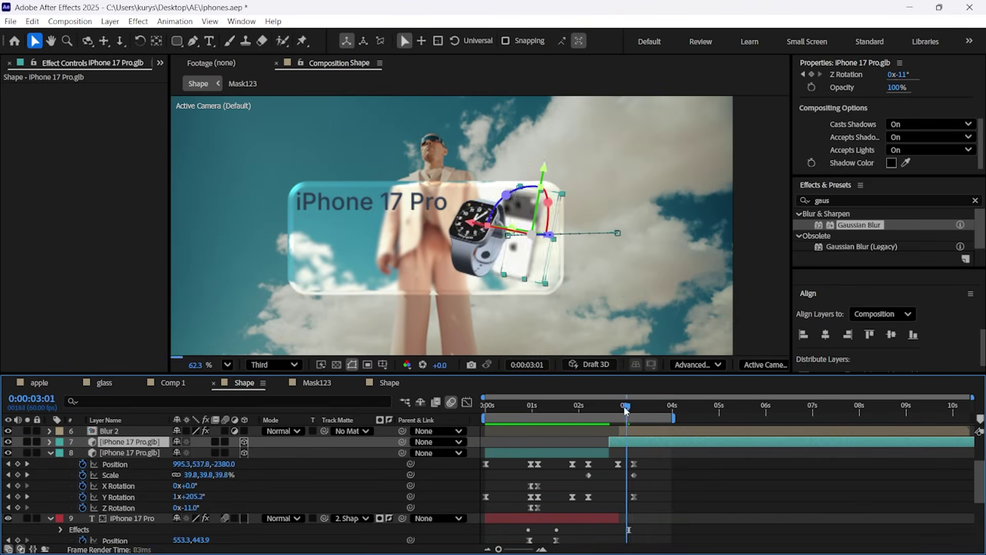
pyautogui.click(589, 463)
pyautogui.moveTo(626, 411); pyautogui.dragTo(551, 410)
pyautogui.scroll(4, 573, 471)
pyautogui.scroll(-3, 574, 472)
# Replace the iPhone model's second half by extending the first half's layer, and set its final Y Rotation to 2x+180.0°.
pyautogui.click(632, 443)
pyautogui.press('Delete')
pyautogui.moveTo(593, 442); pyautogui.dragTo(740, 442)
pyautogui.moveTo(191, 486); pyautogui.dragTo(307, 486)
# Split the extended iPhone model layer again where the phone has cleared the glass panel, and preview the result.
pyautogui.moveTo(919, 408); pyautogui.dragTo(813, 410)
pyautogui.hotkey('ctrl', 'shift', 'd')
pyautogui.scroll(-4, 822, 451)
pyautogui.moveTo(722, 409); pyautogui.dragTo(591, 411)
pyautogui.press('space')
pyautogui.scroll(-2, 147, 493)
# Keyframe the Apple Watch's Opacity, setting it to 0% at 0:00:02:24.
pyautogui.click(133, 518)
pyautogui.press('p')
pyautogui.click(693, 411)
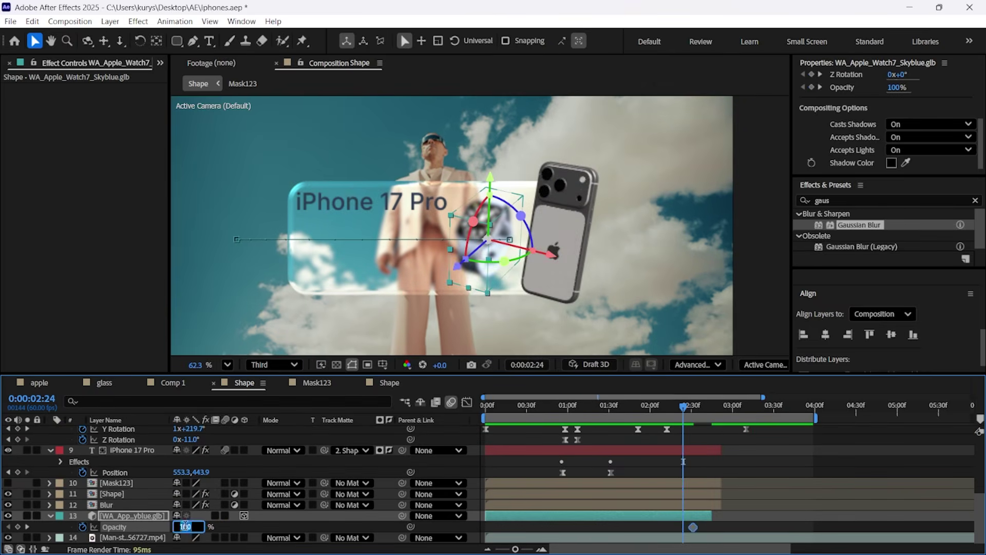
pyautogui.write('0')
pyautogui.press('Return')
pyautogui.press('u')
# Review the layer stack and the iPhone-to-watch transition around 0:00:02:38, and preview the whole animation.
pyautogui.moveTo(683, 410)
pyautogui.mouseDown()
pyautogui.moveTo(500, 410)
pyautogui.moveTo(668, 410)
pyautogui.mouseUp()
pyautogui.scroll(5, 641, 488)
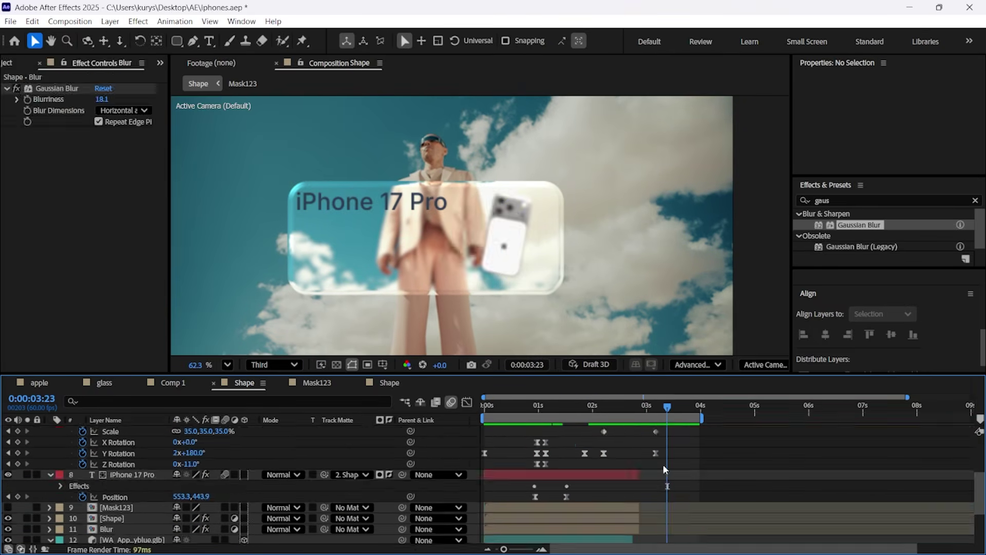
pyautogui.scroll(-3, 663, 470)
pyautogui.click(132, 460)
pyautogui.moveTo(604, 409)
pyautogui.mouseDown()
pyautogui.moveTo(528, 409)
pyautogui.moveTo(601, 409)
pyautogui.mouseUp()
pyautogui.scroll(10, 660, 493)
pyautogui.click(134, 474)
pyautogui.moveTo(663, 409); pyautogui.dragTo(644, 408)
pyautogui.press('space')
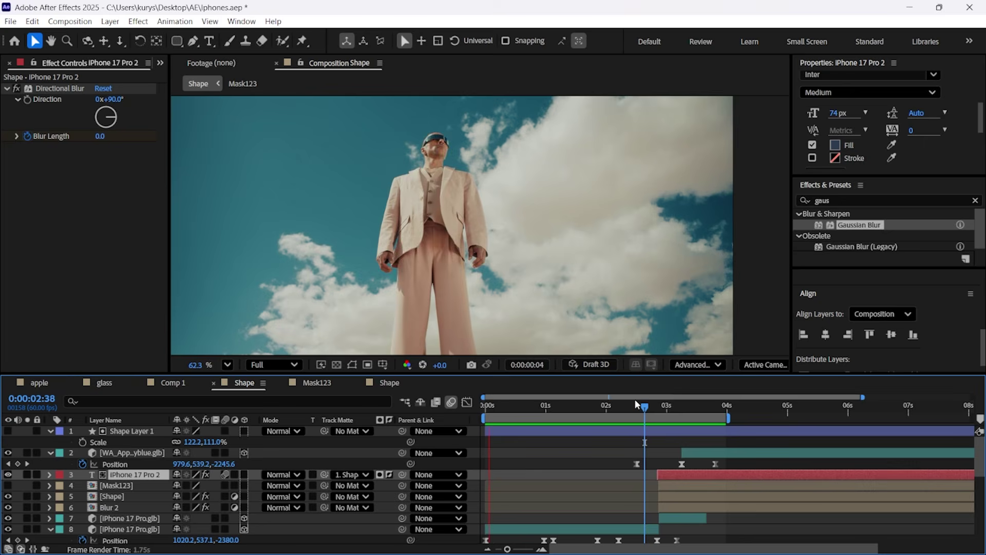